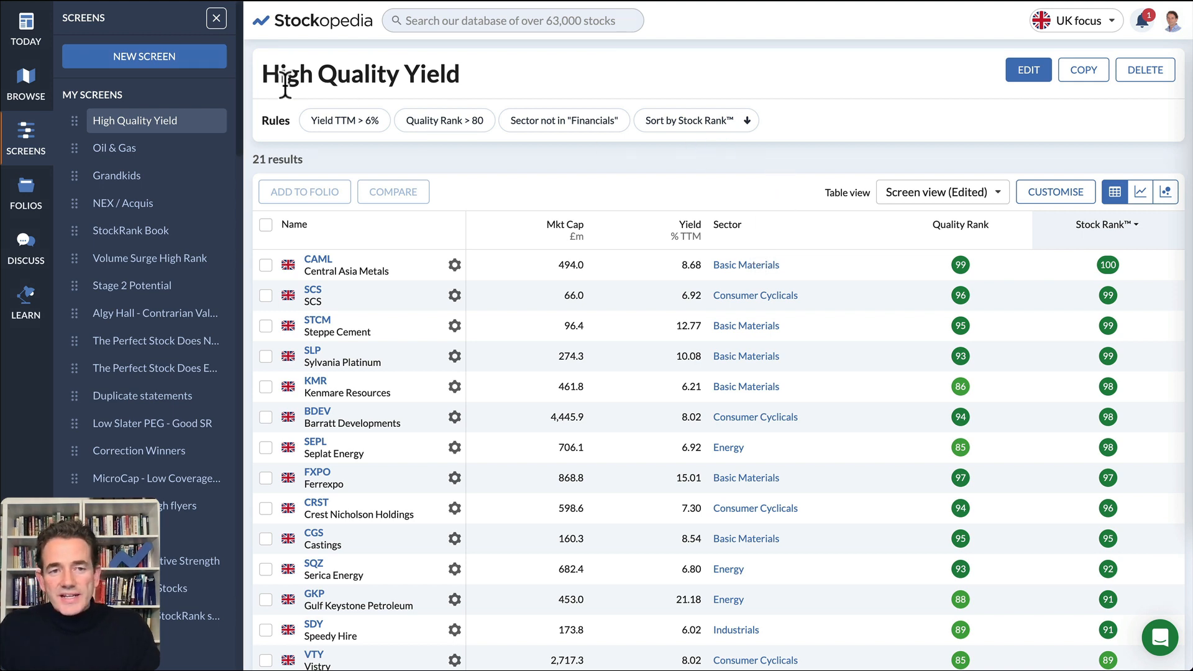
- Edit the High Quality Yield screen so its results sort by Dividend Yield instead of StockRank
drag(263, 74, 498, 70)
click(491, 71)
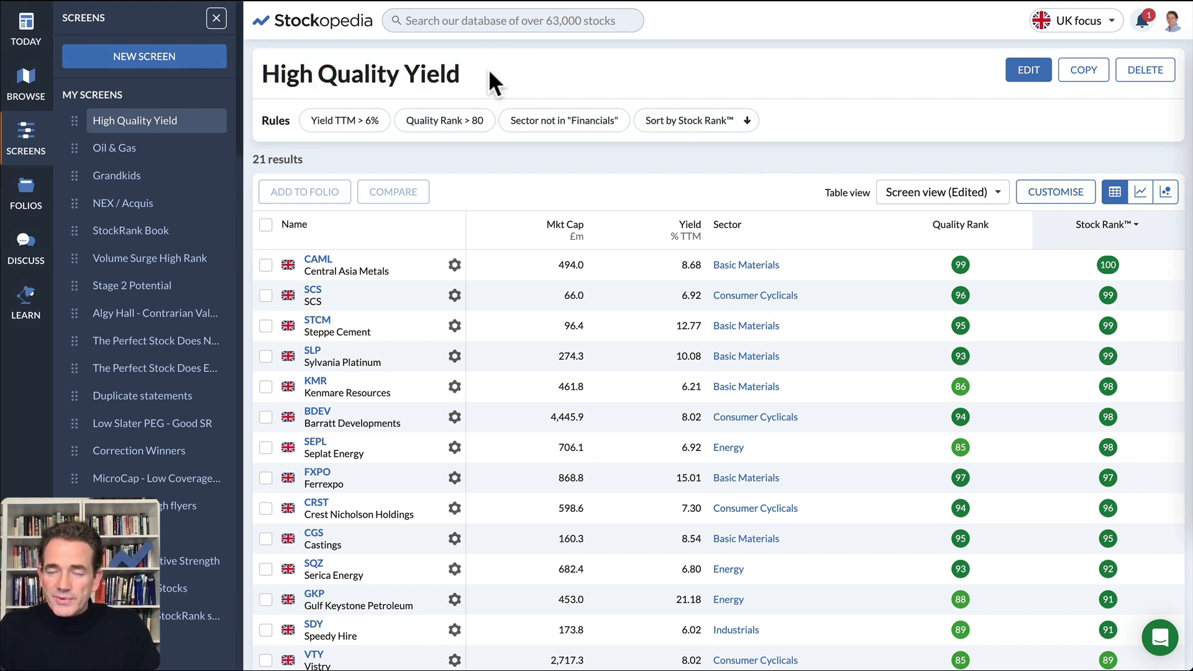
click(1019, 73)
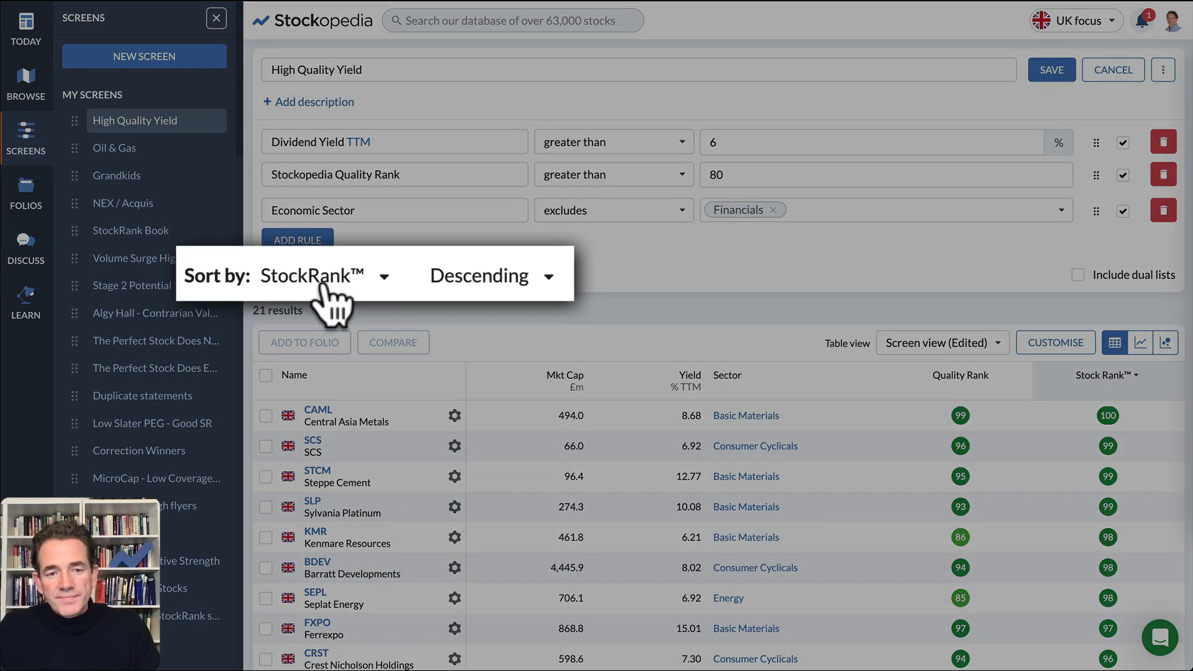
click(322, 283)
text(yield)
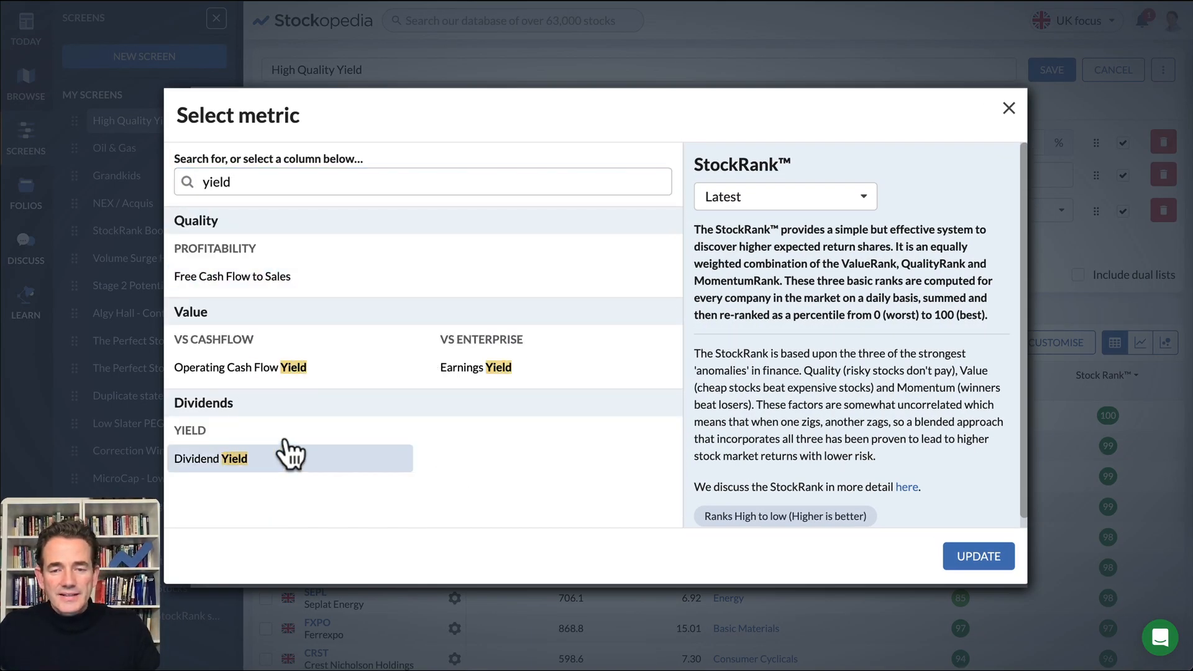
click(288, 458)
click(972, 557)
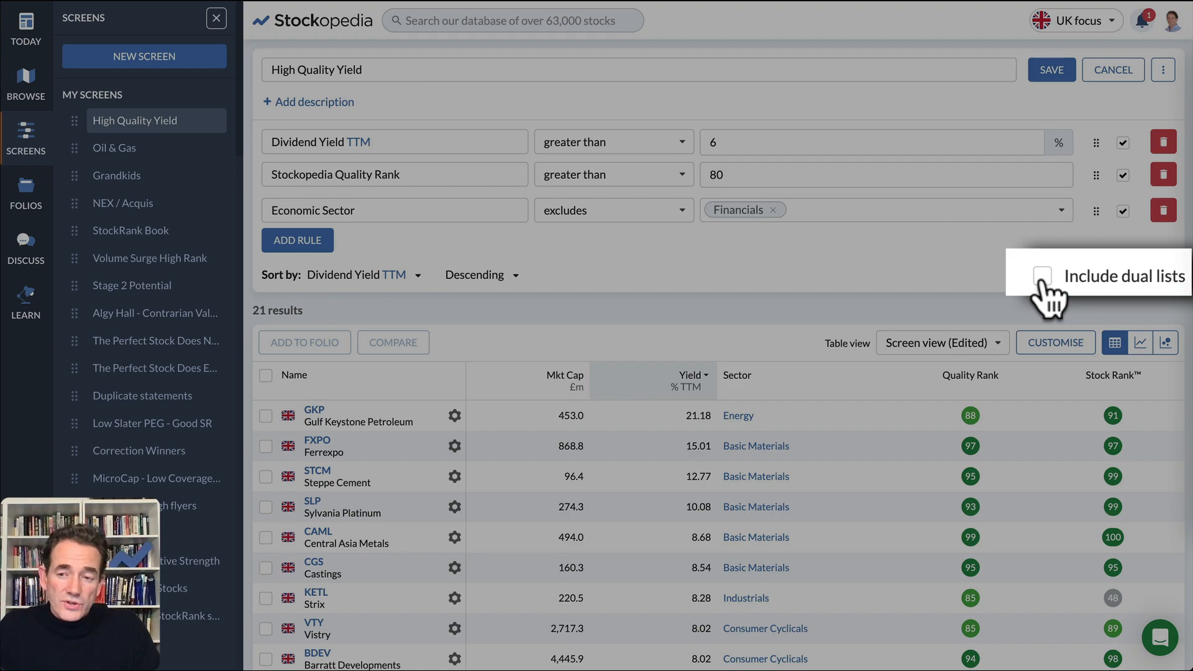
- Include dual lists in the High Quality Yield screen and save it after previewing the BHP summary
click(1042, 277)
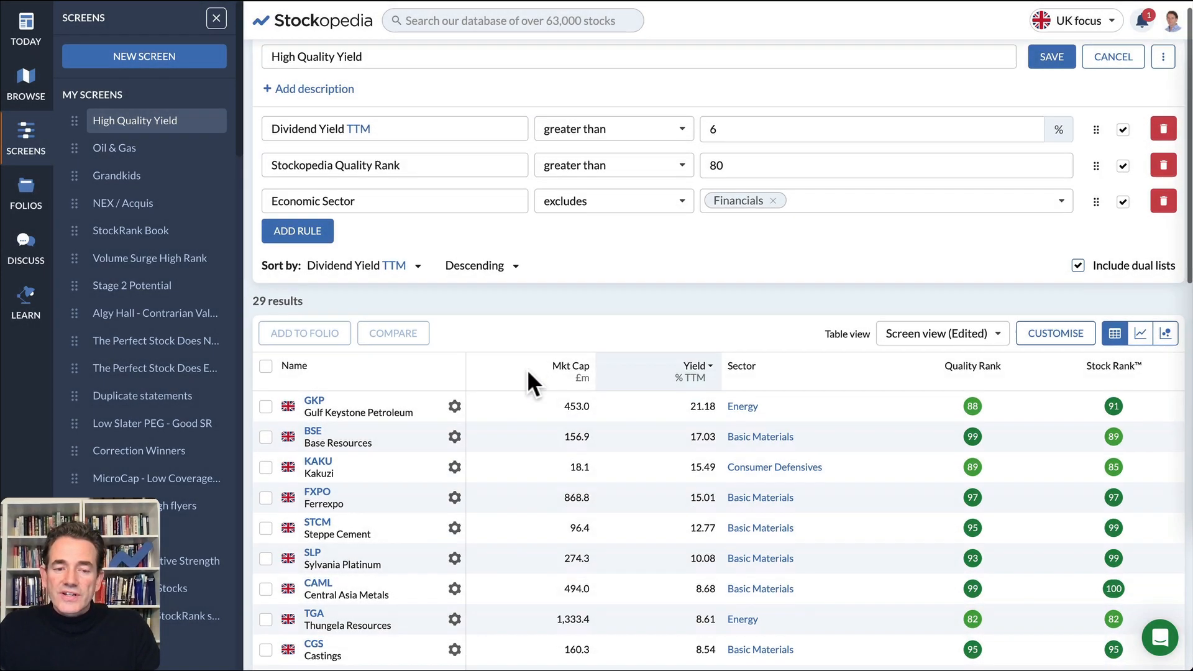
scroll(527, 372, down, 4)
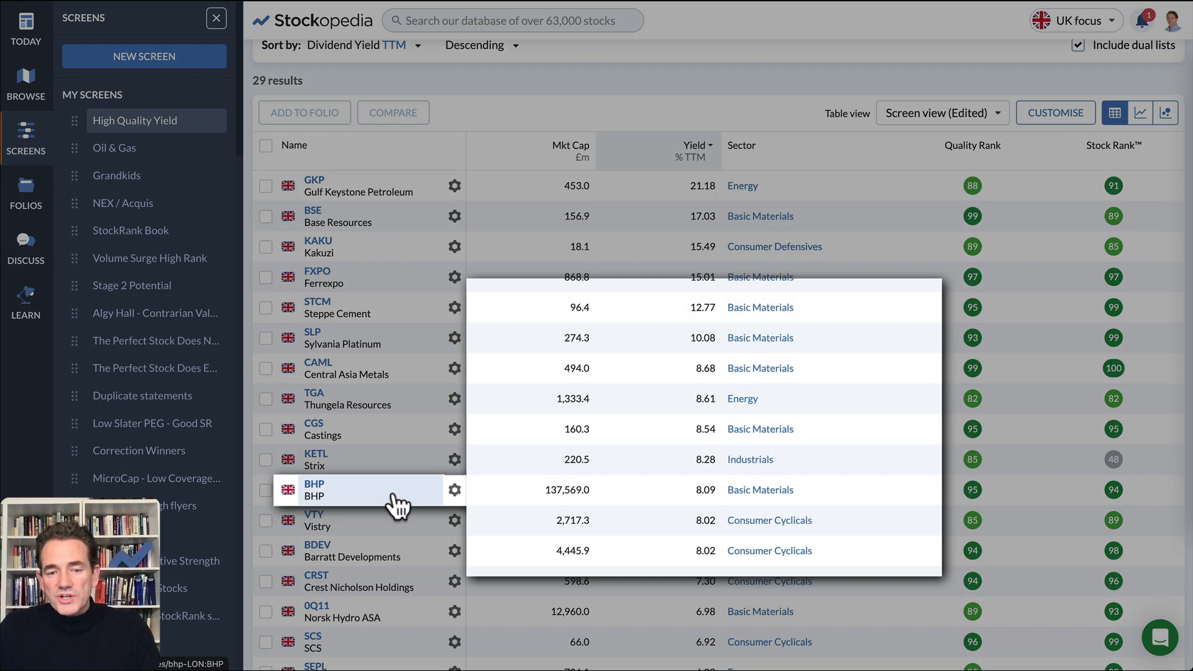
mouse_move(392, 497)
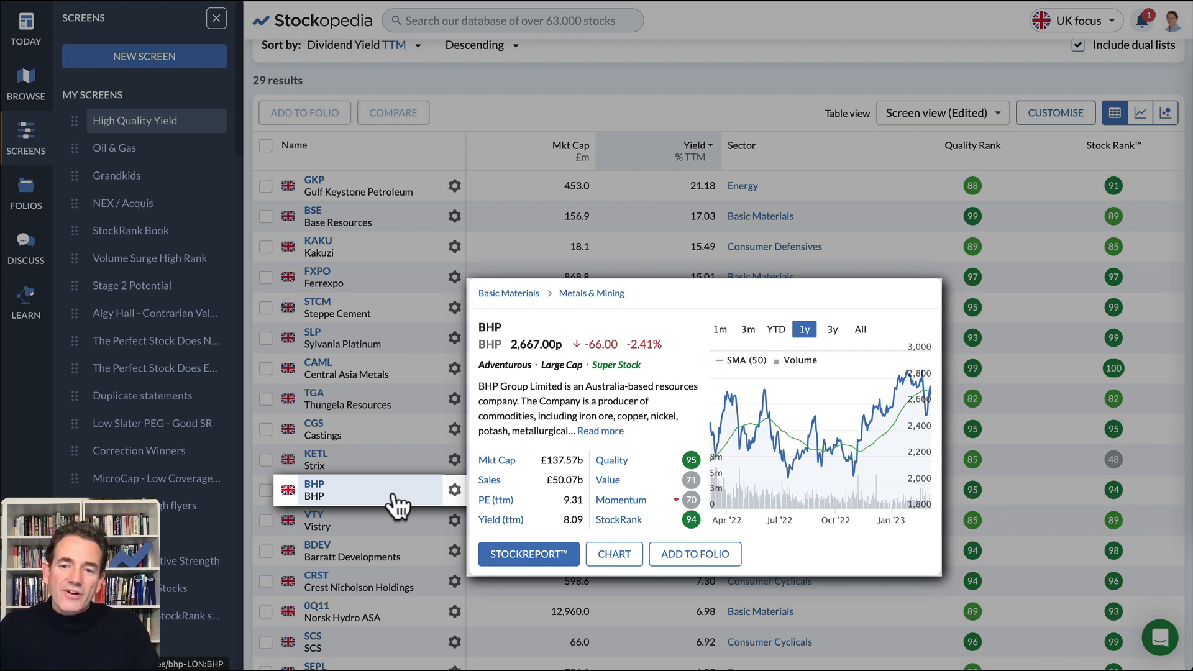
scroll(804, 121, up, 3)
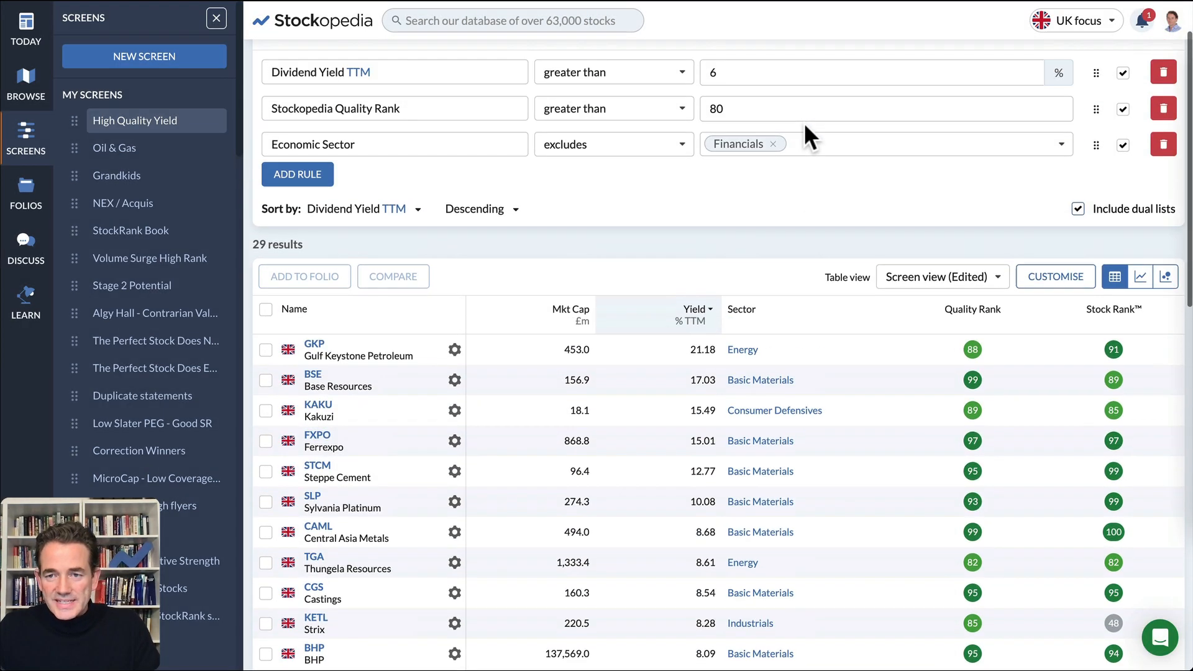
scroll(803, 121, up, 1)
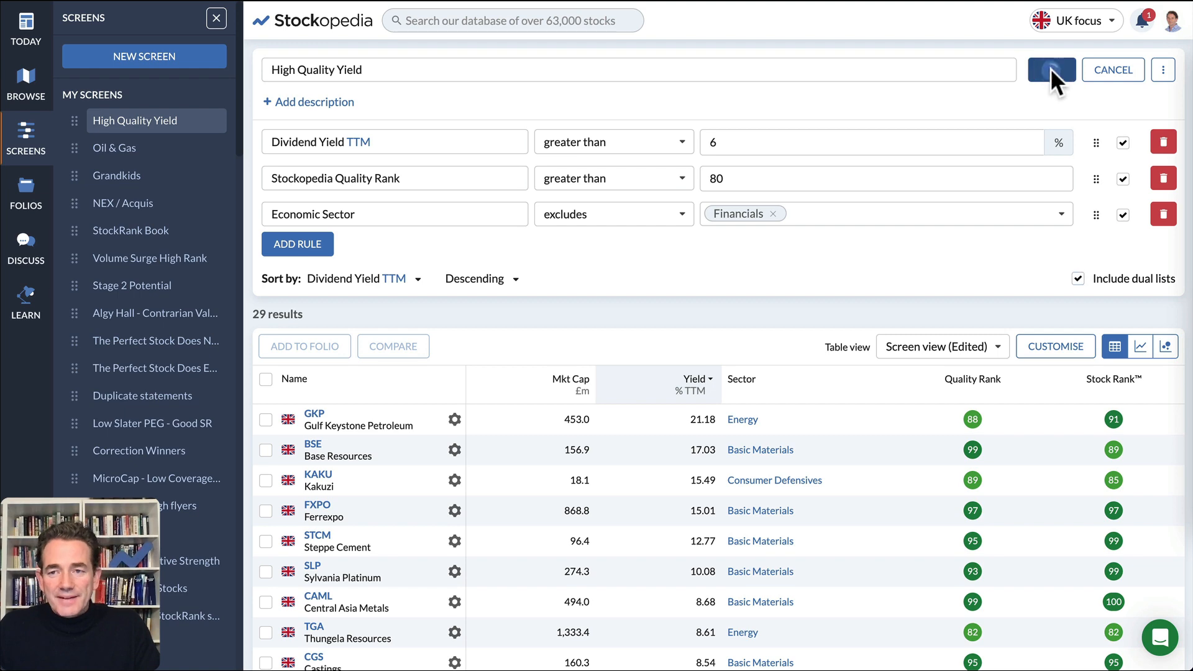
click(1050, 69)
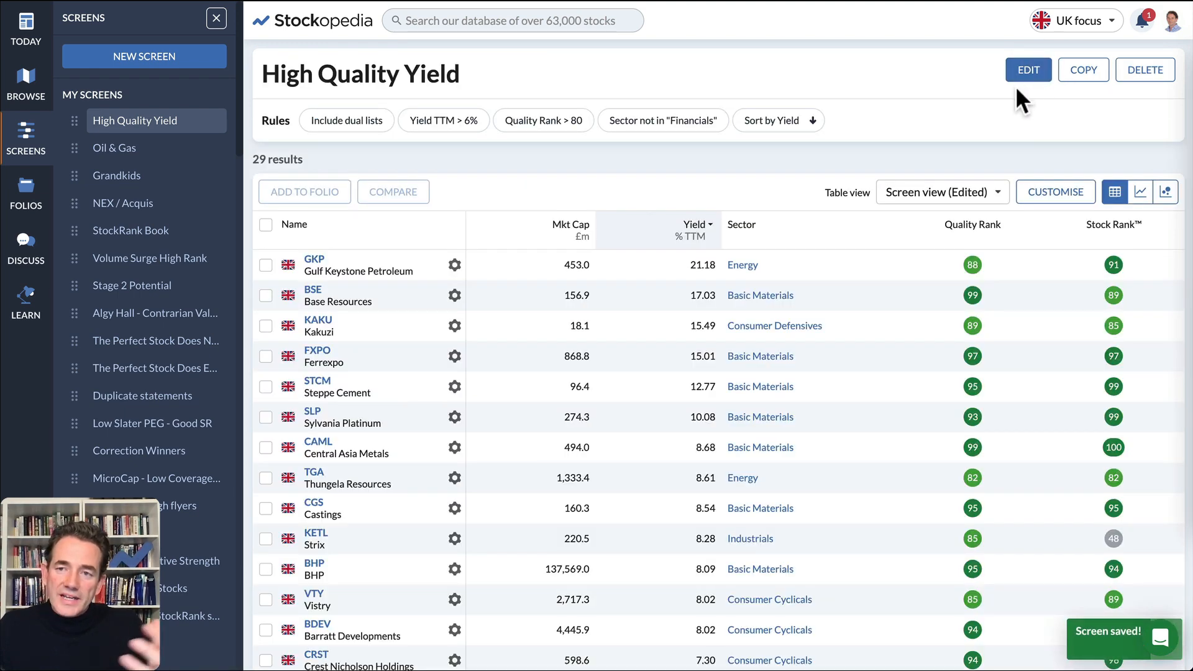
- Switch the region focus to Europe to view the screen's European matches, and return the focus to UK
click(1065, 25)
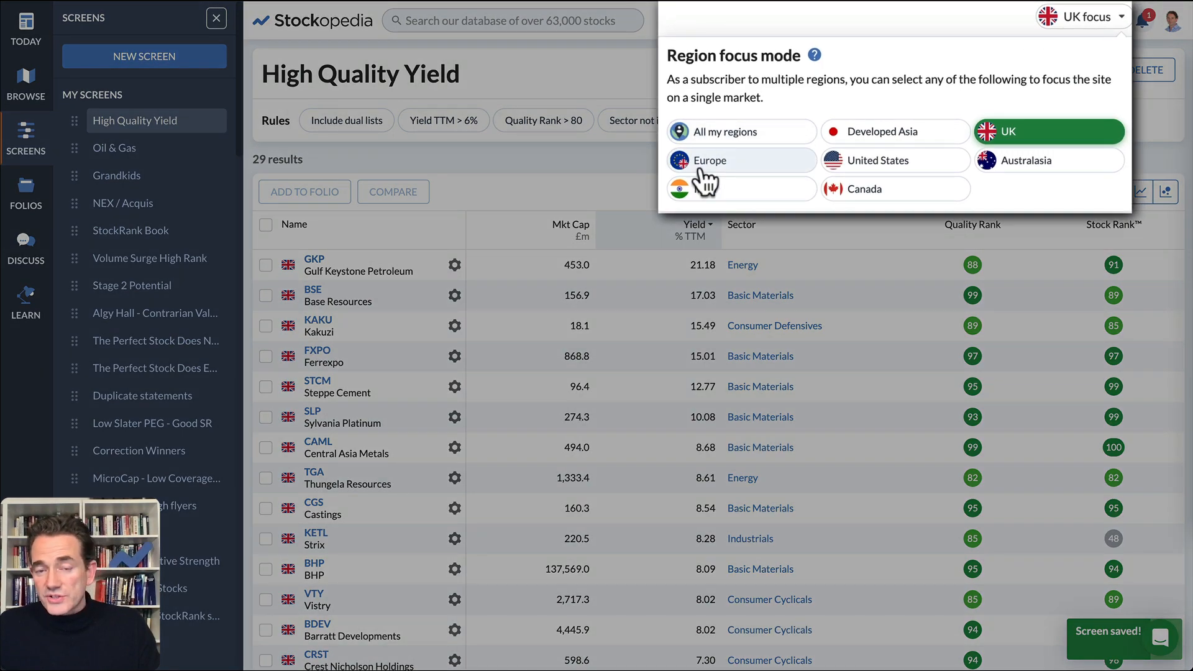
click(700, 168)
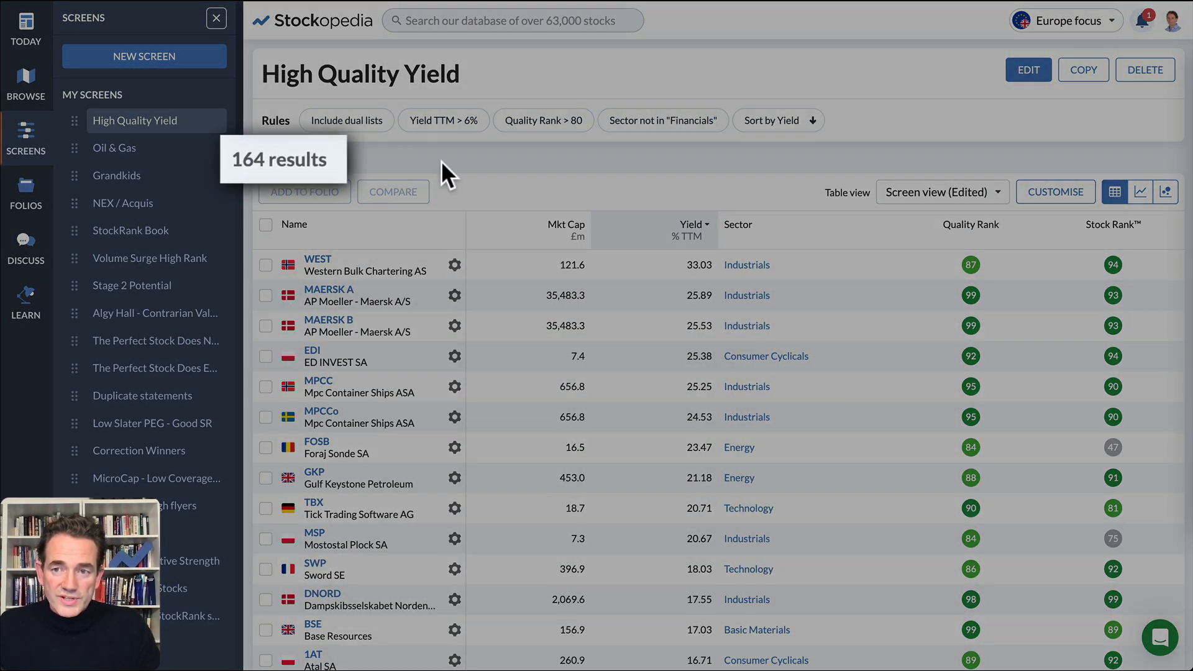
click(1059, 28)
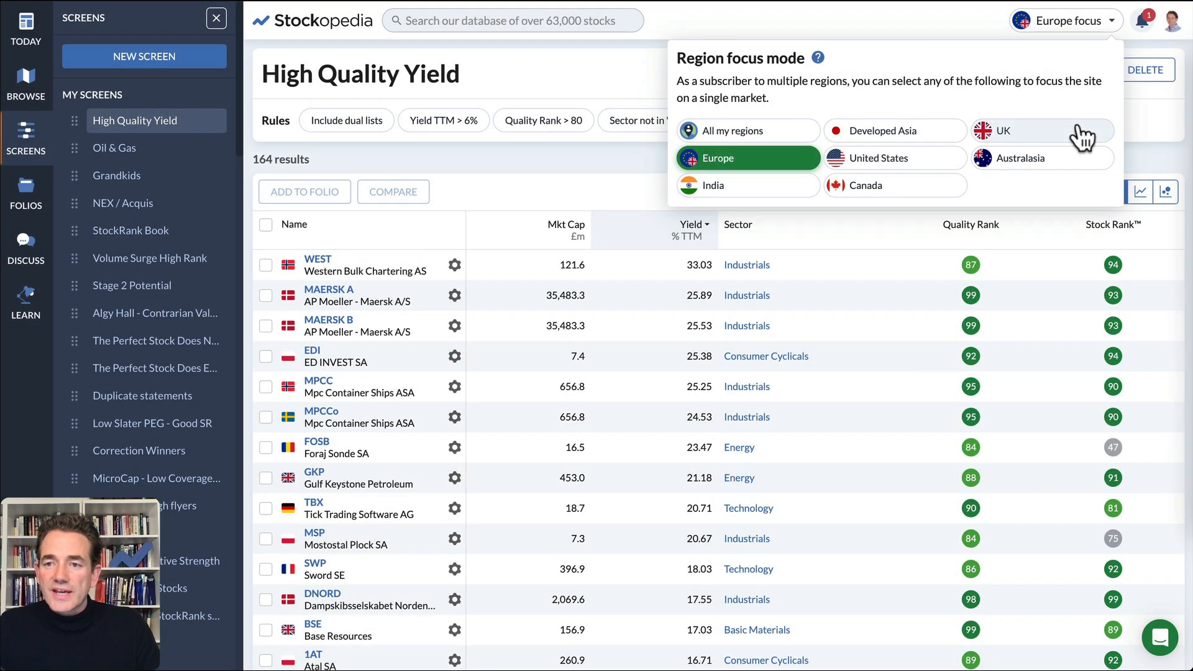
click(1078, 130)
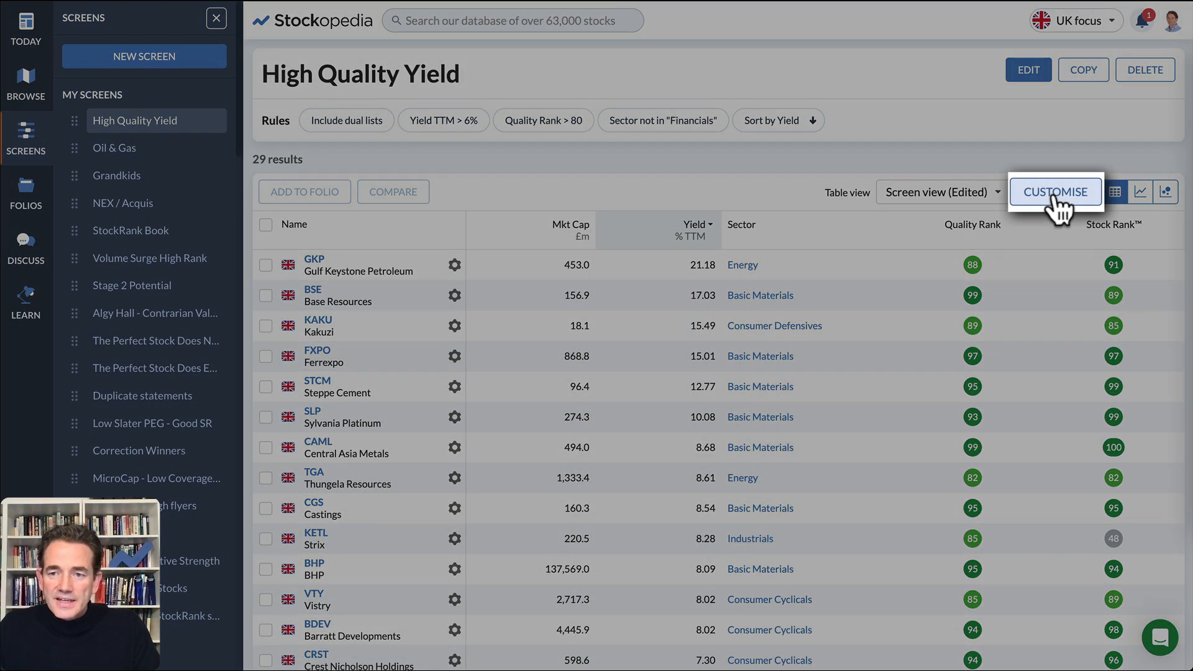
- Add a Dividend Cover TTM column to the table view directly after Yield and apply the changes
click(1056, 194)
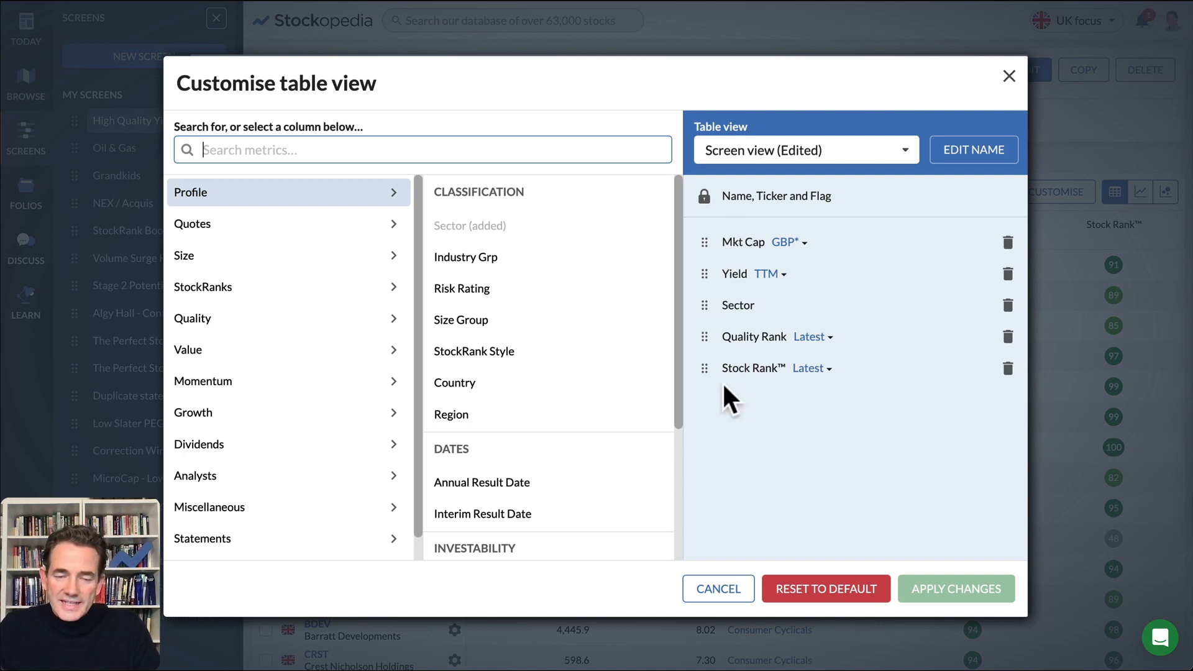
text(dividend cover)
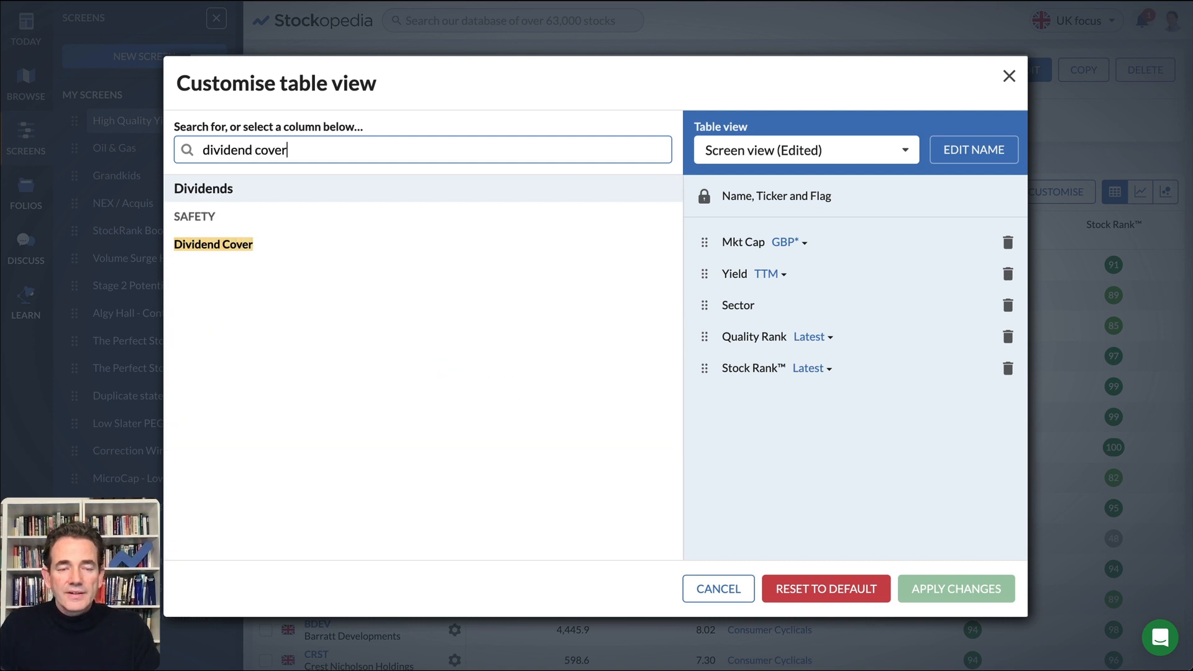
click(233, 245)
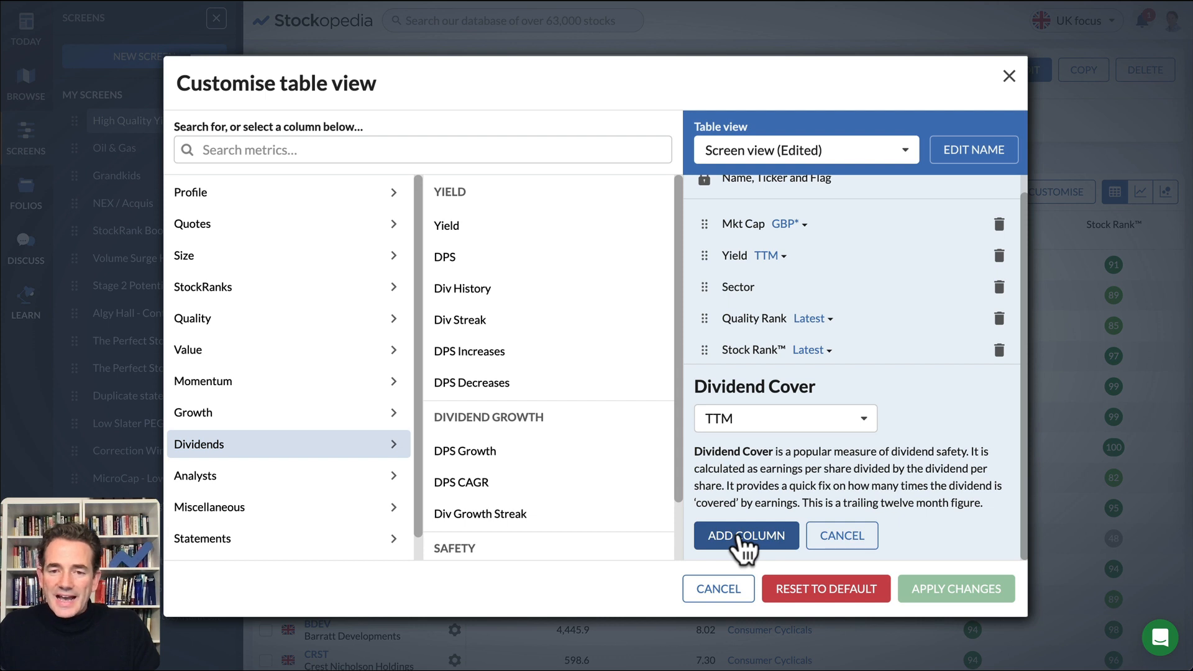
click(741, 538)
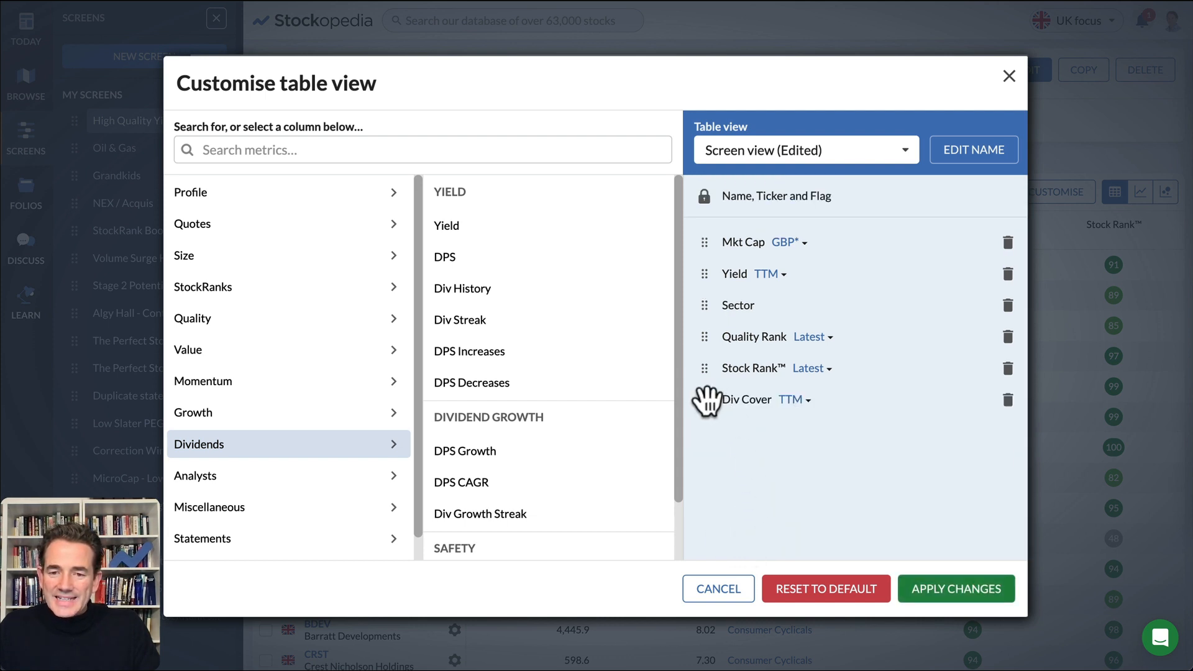
drag(706, 398, 703, 304)
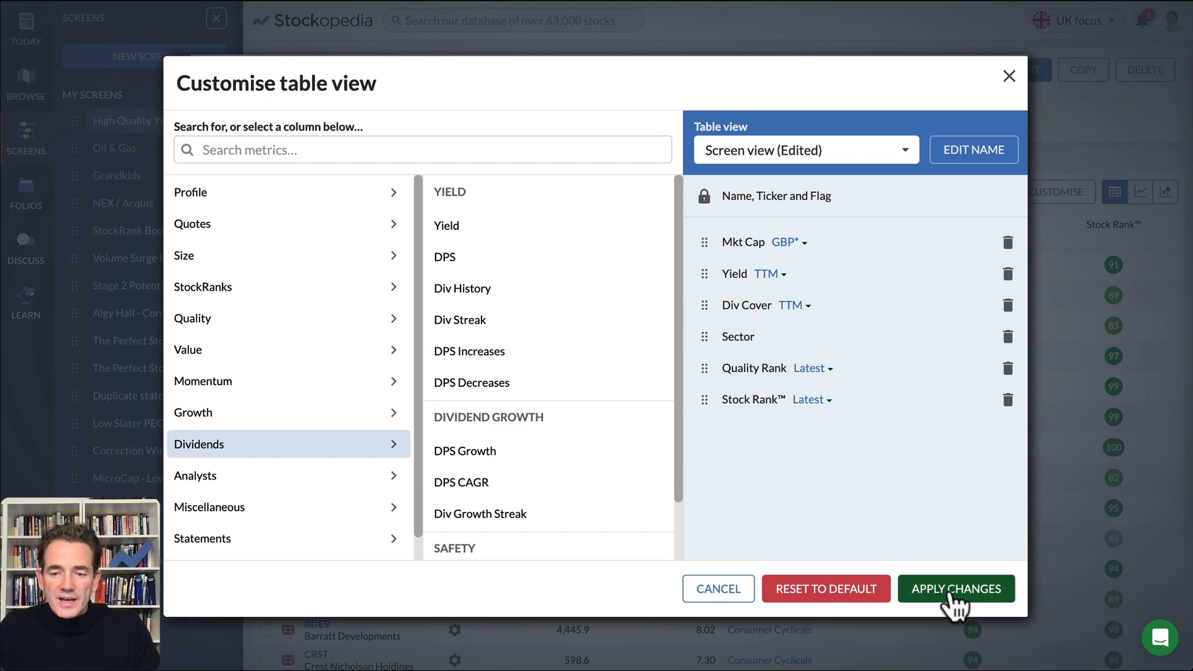
click(950, 593)
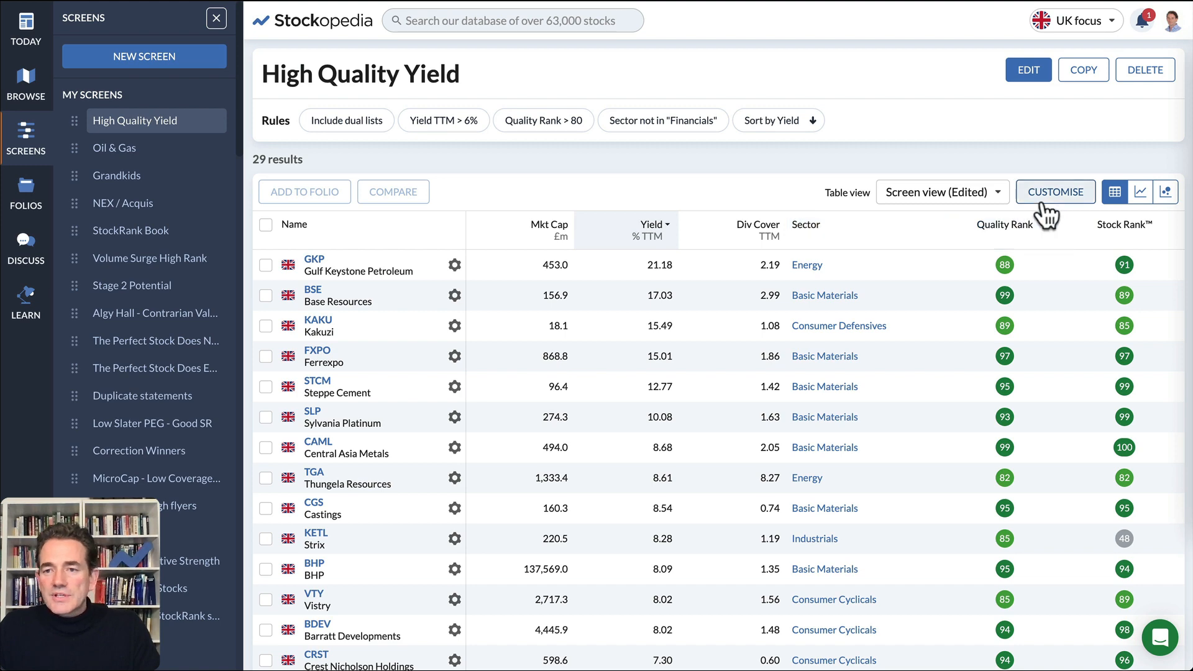
- Add Last Price and % Change columns to the table view and place them between Mkt Cap and Yield
click(1050, 198)
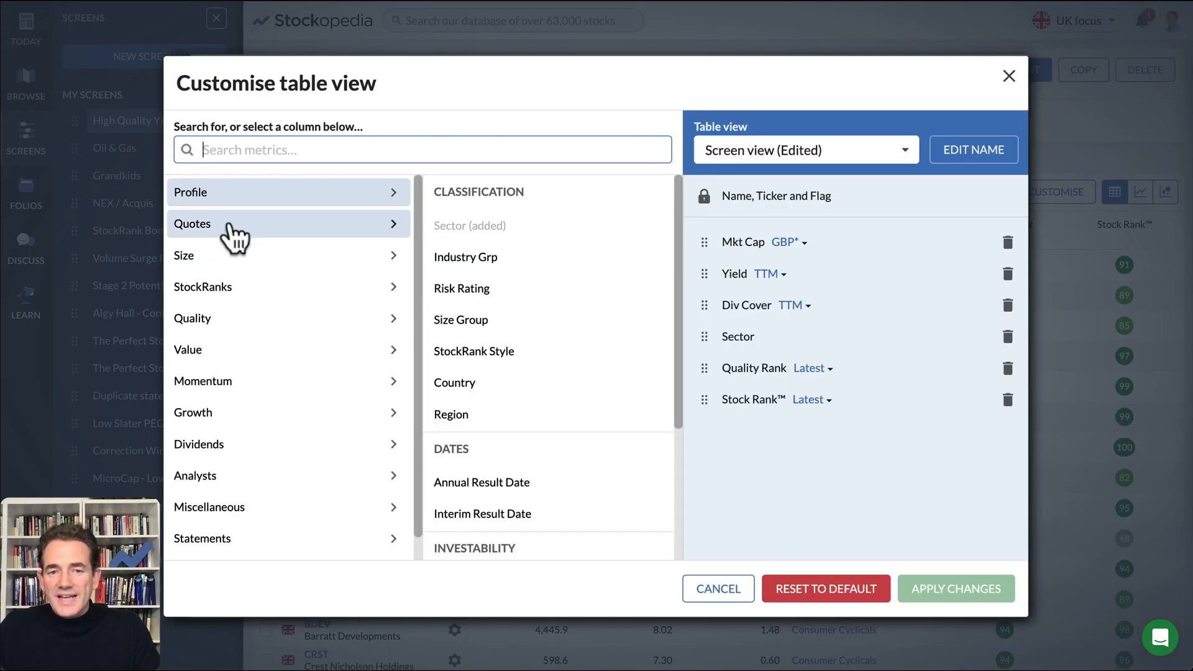
click(229, 227)
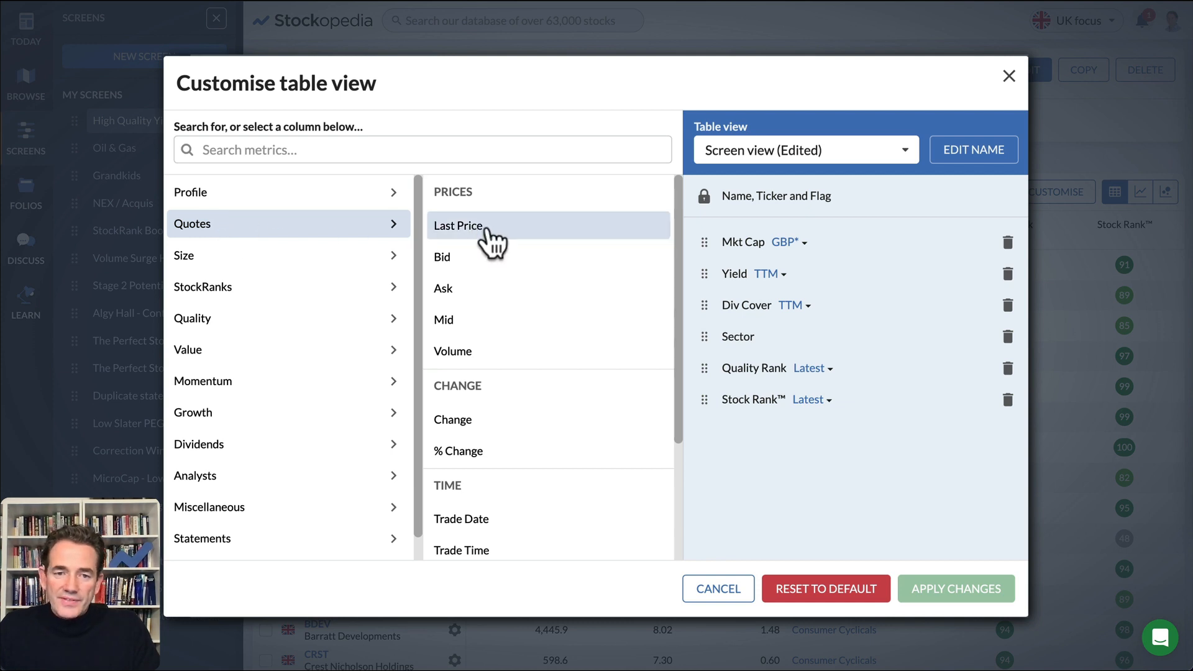
click(492, 244)
click(748, 528)
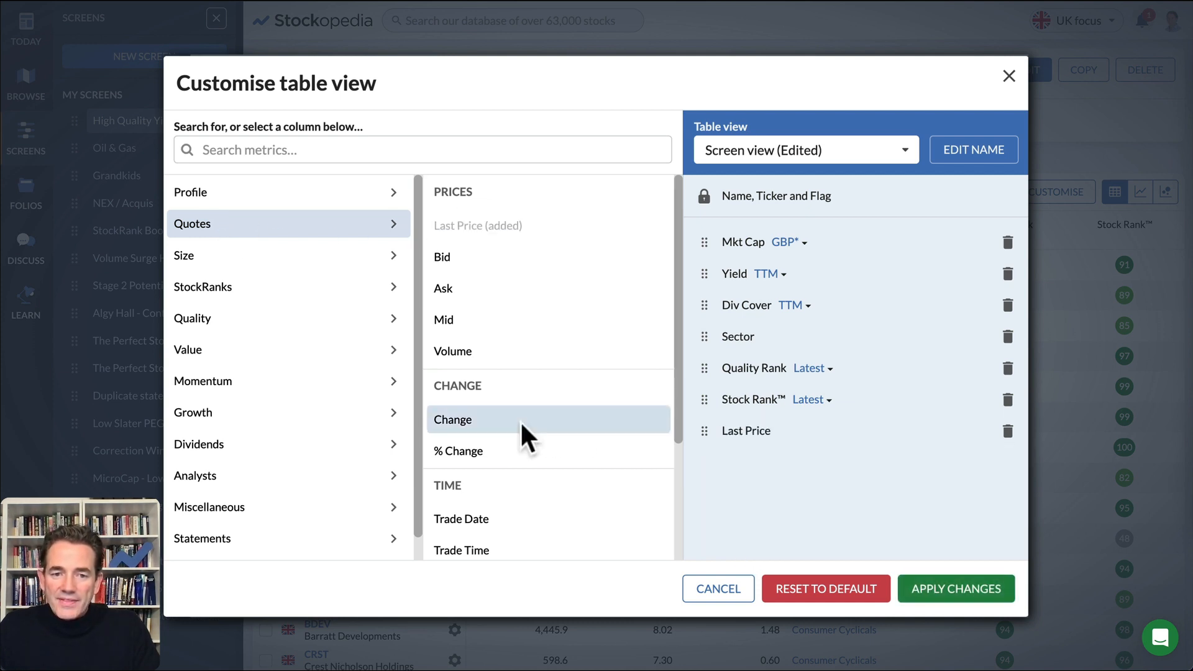
click(495, 457)
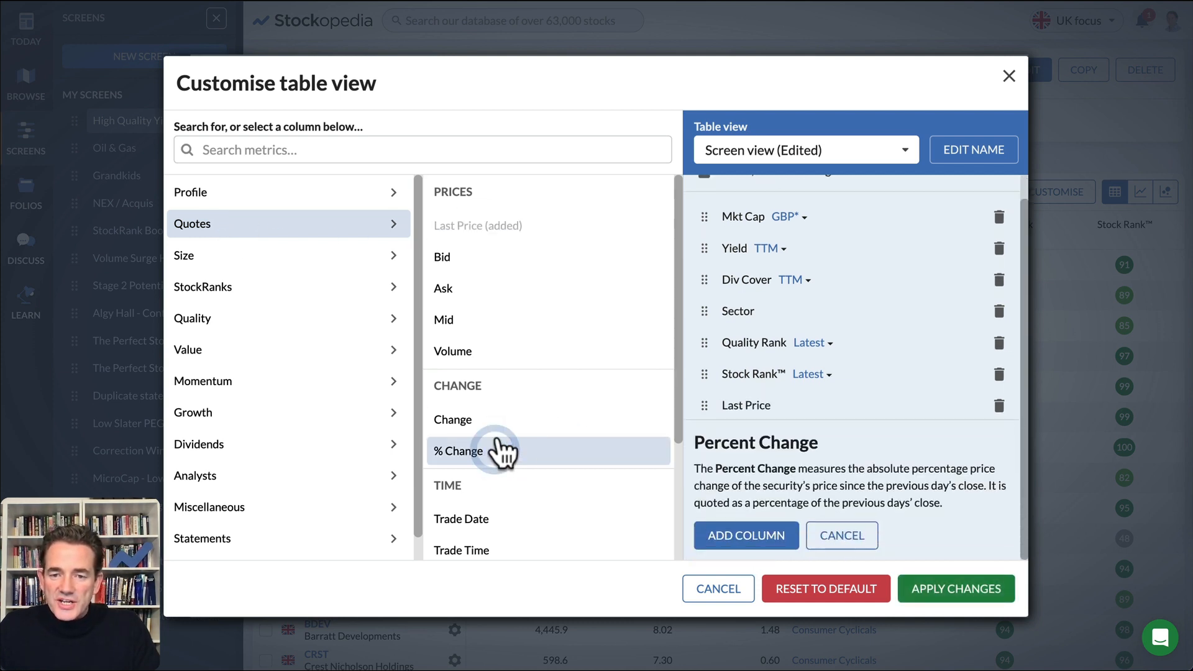
click(720, 532)
drag(703, 438, 698, 274)
drag(700, 462, 700, 293)
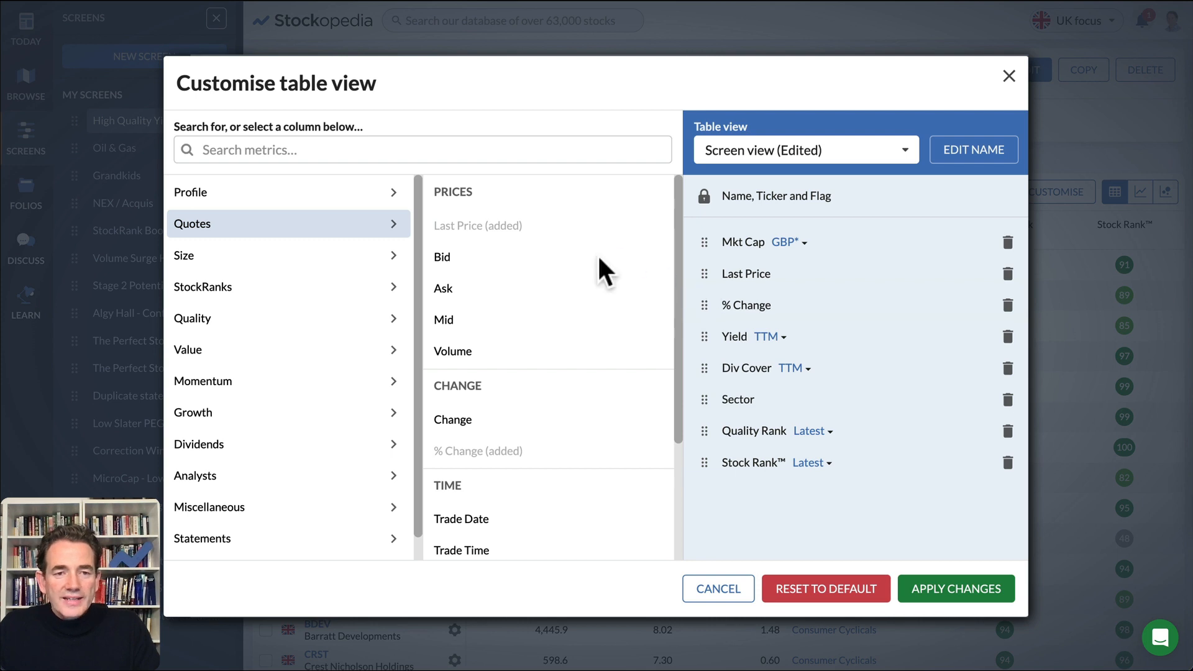
- Add two column separators to the table view, one after % Change and one after Div Cover
click(225, 508)
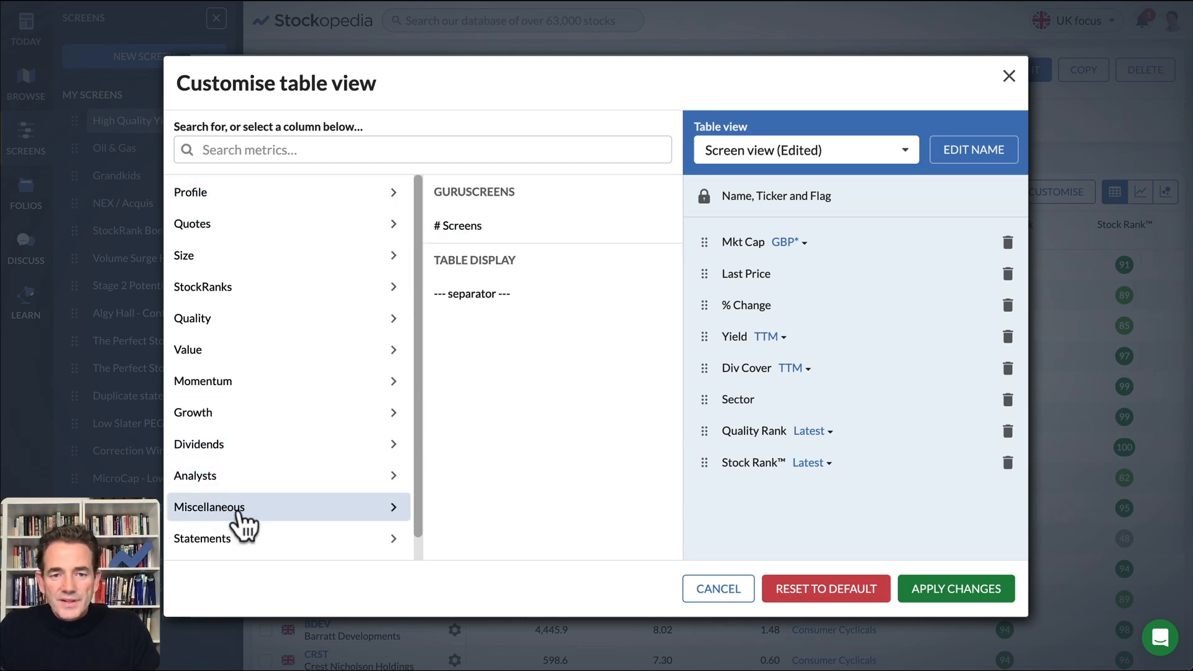
click(475, 298)
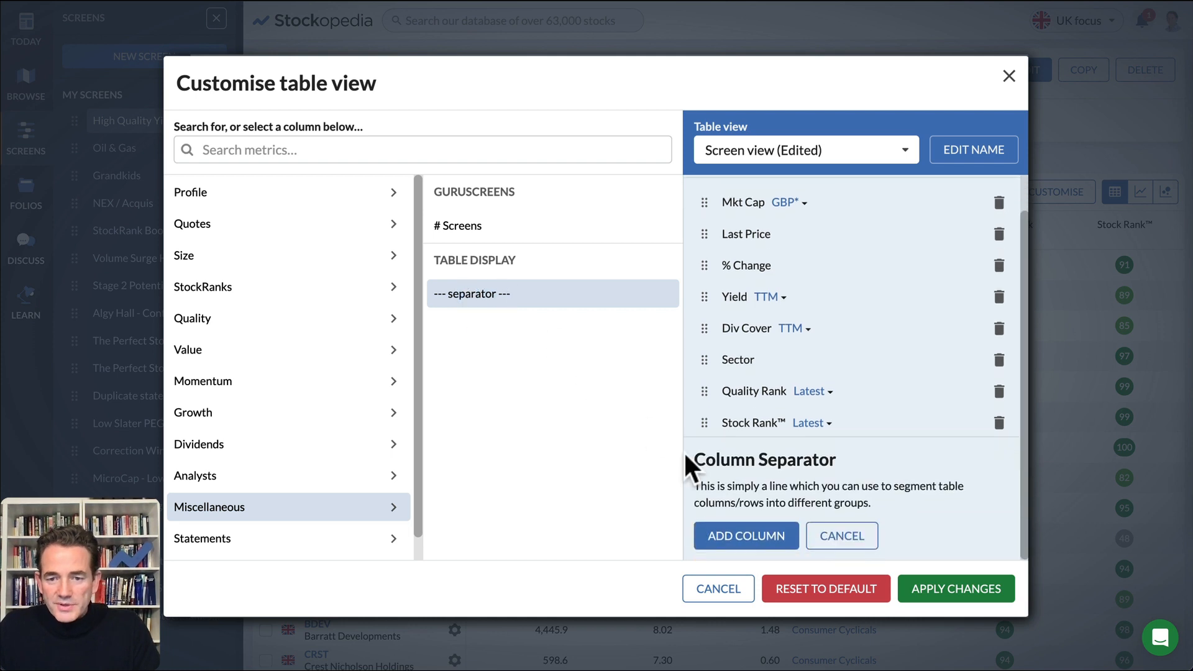
click(742, 536)
drag(708, 492, 705, 333)
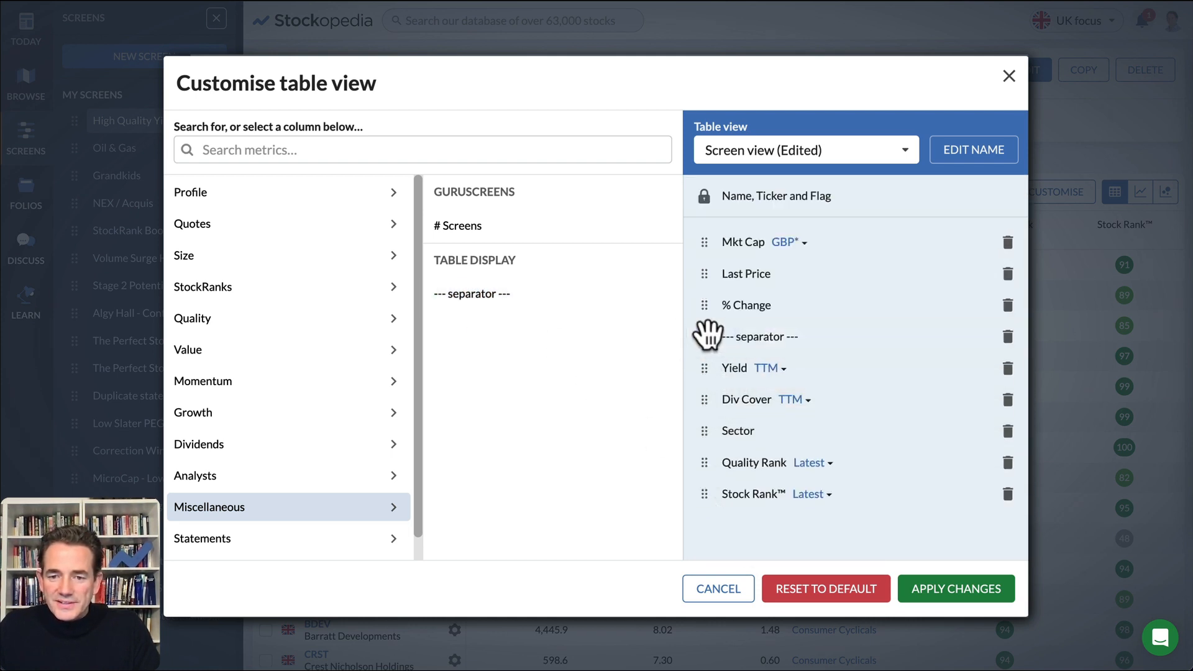
click(494, 297)
click(722, 537)
drag(706, 525, 703, 431)
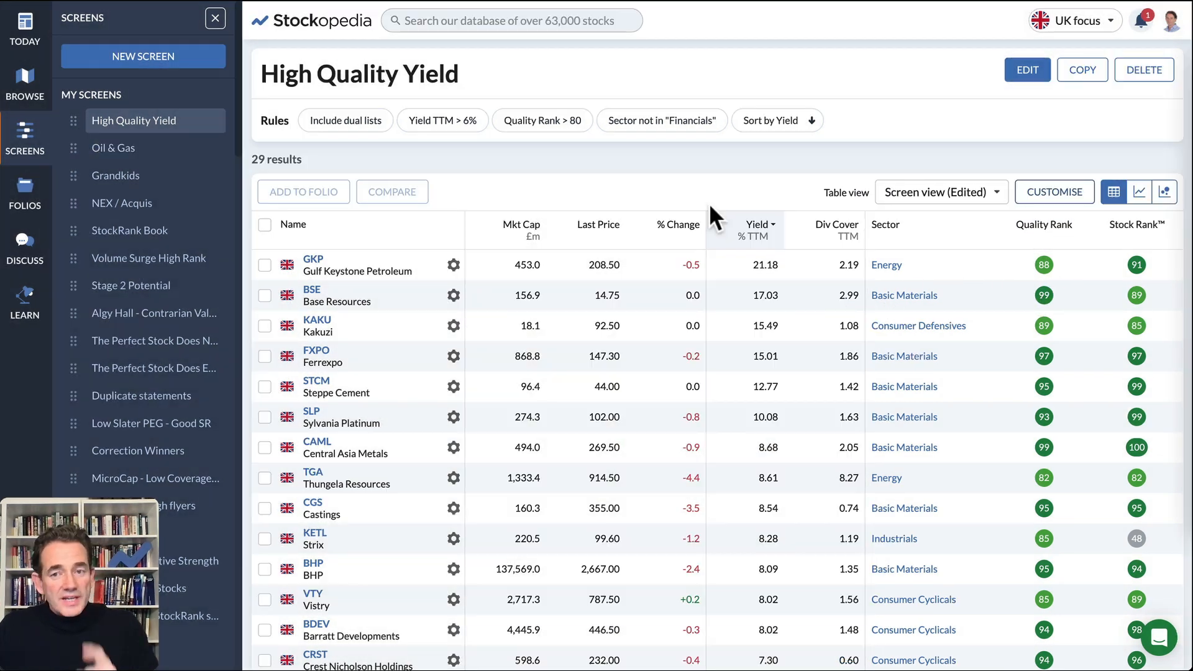
- View the screen results in the preset Ranks, Quality and Income table views
click(906, 197)
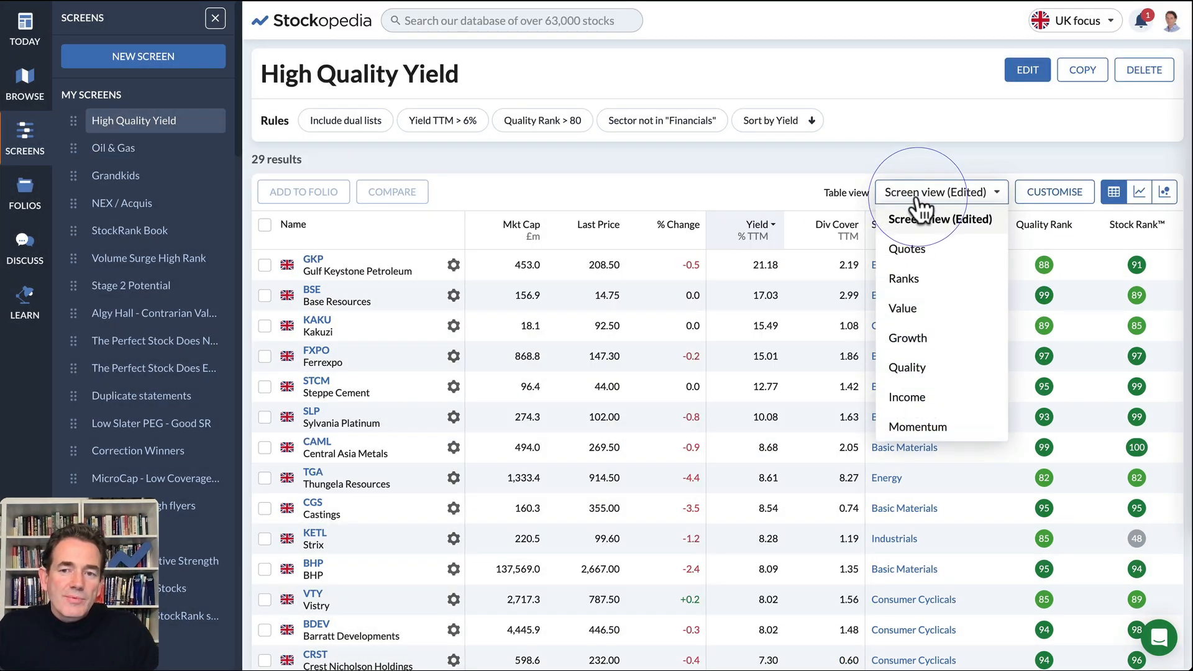
click(908, 279)
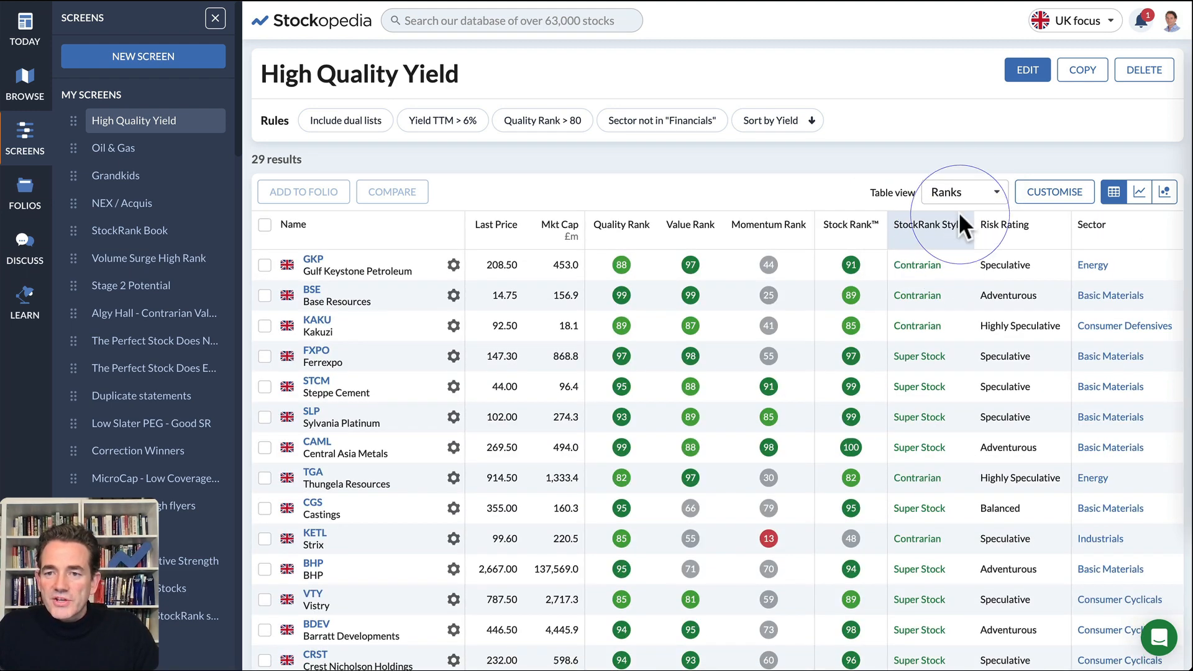
click(967, 199)
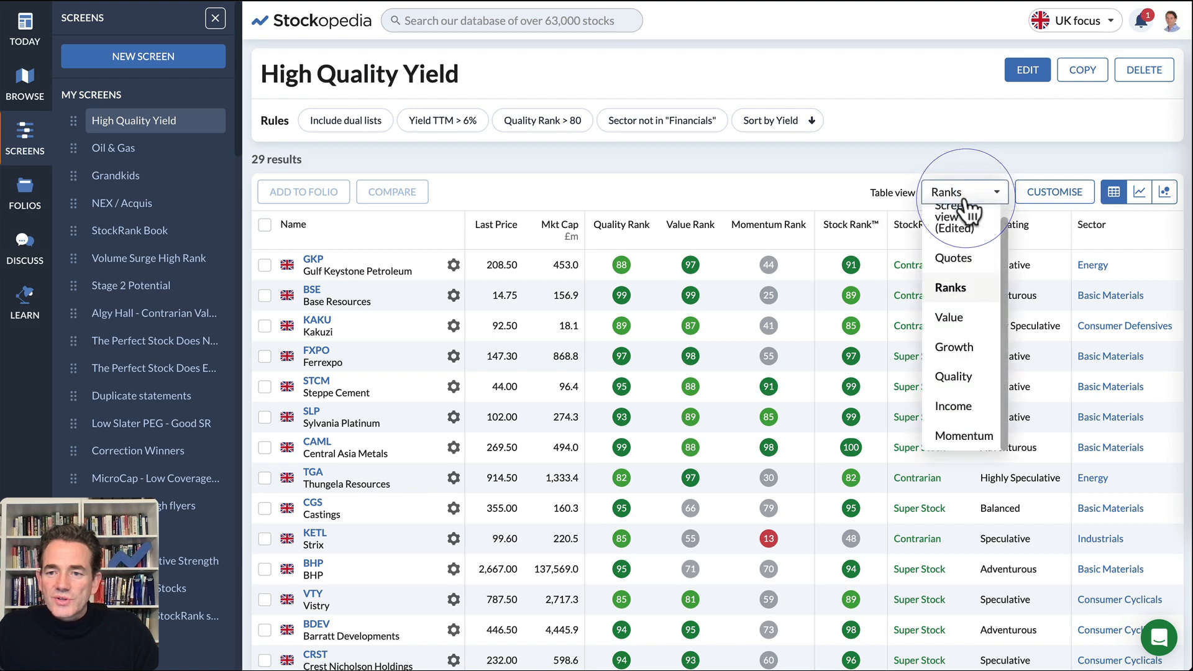
click(957, 378)
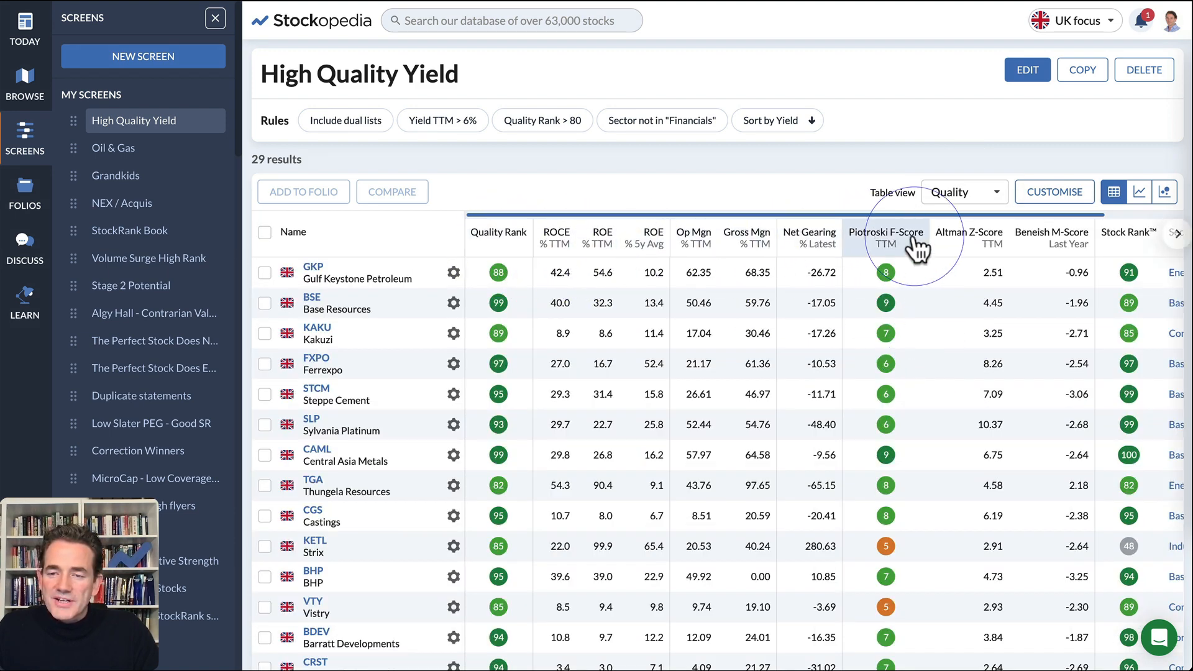
click(947, 194)
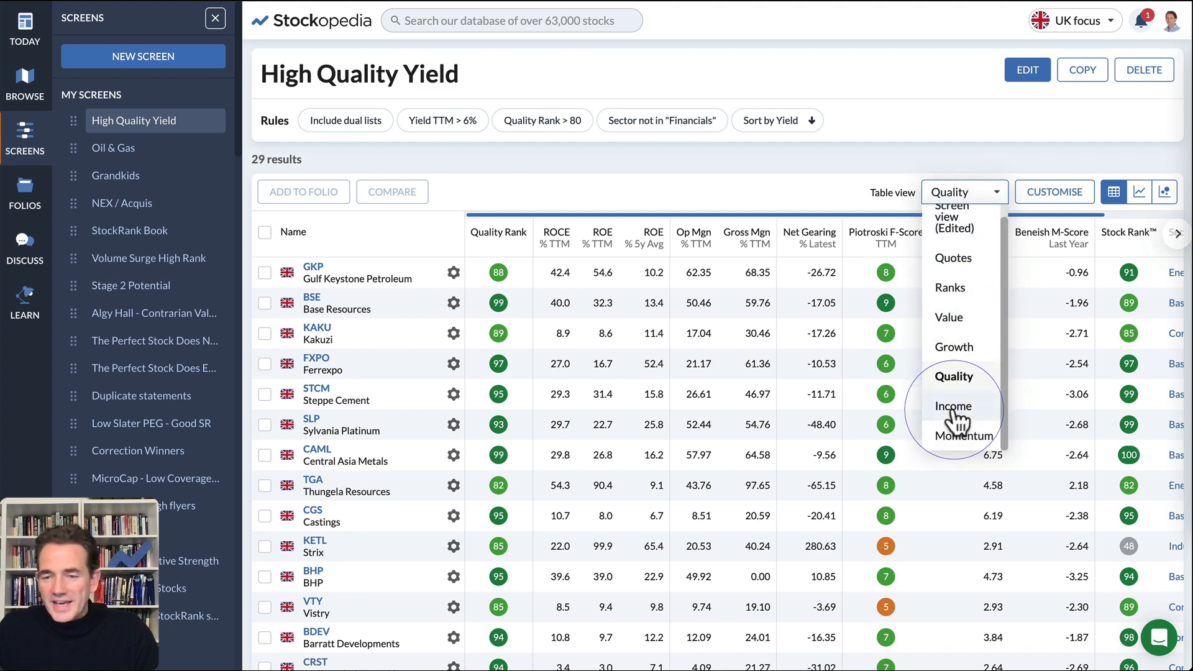
click(953, 405)
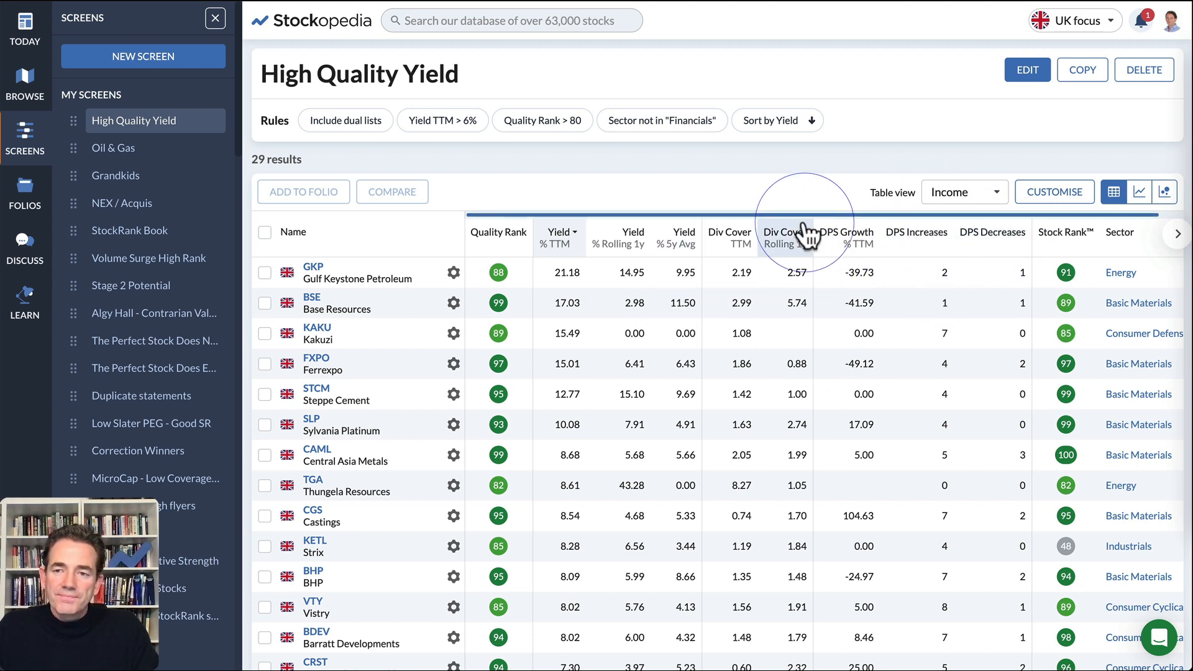
- Switch the results table back to the customised Screen view and unpin the list of saved screens
click(953, 192)
click(953, 218)
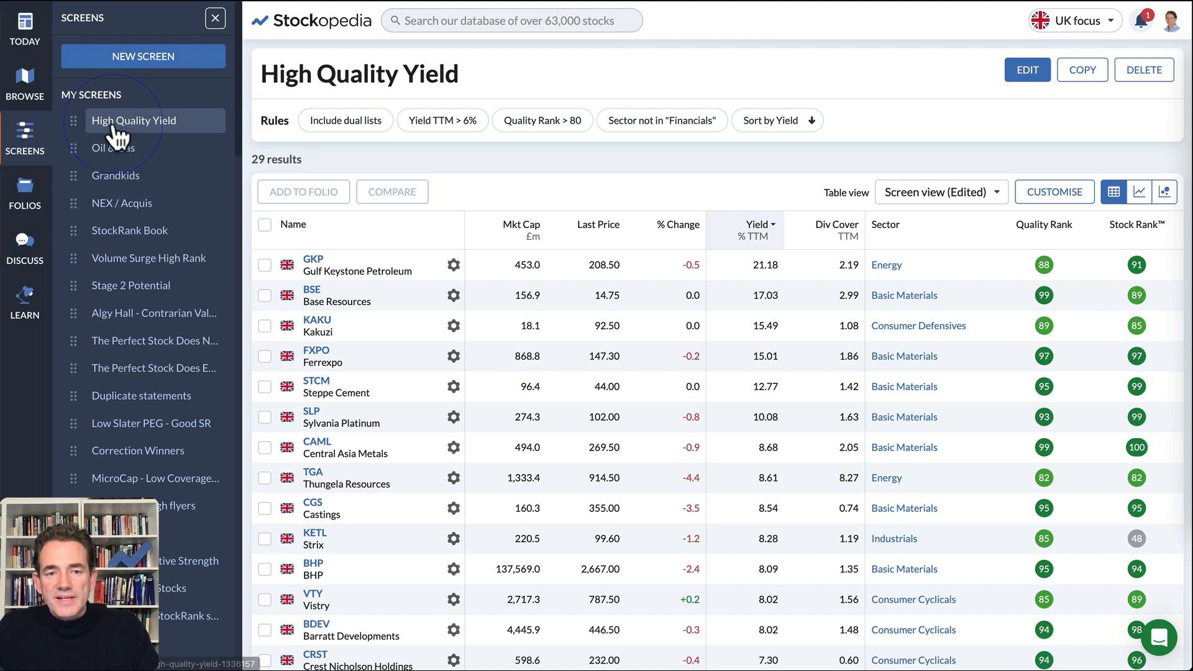
click(762, 244)
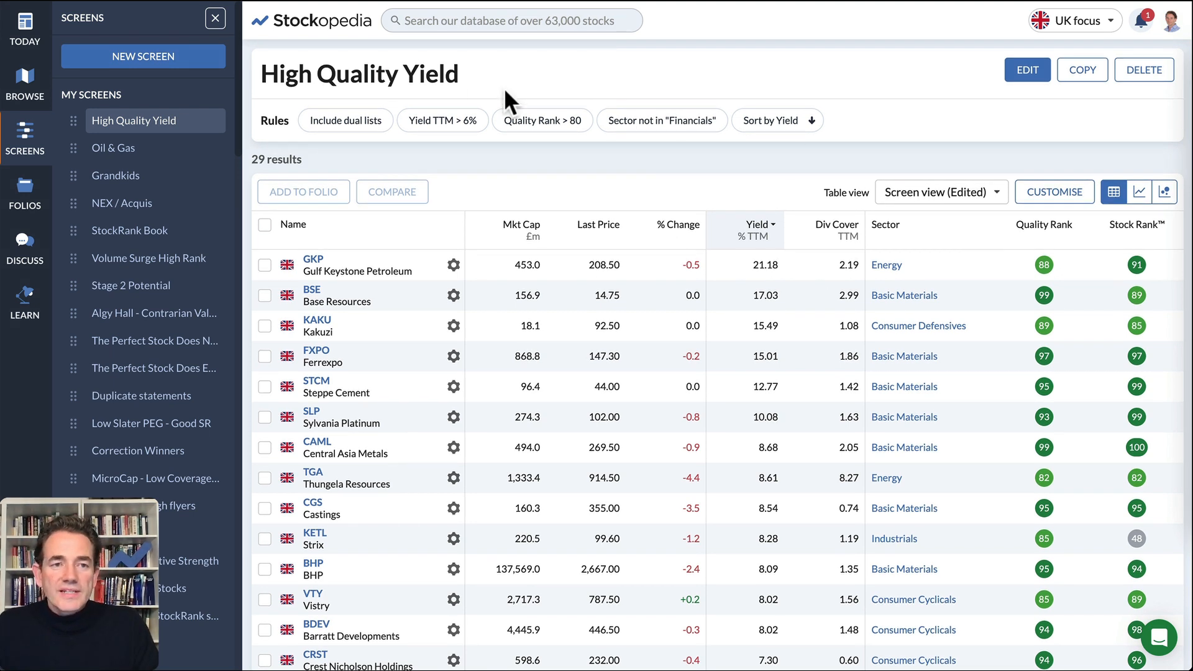
click(214, 36)
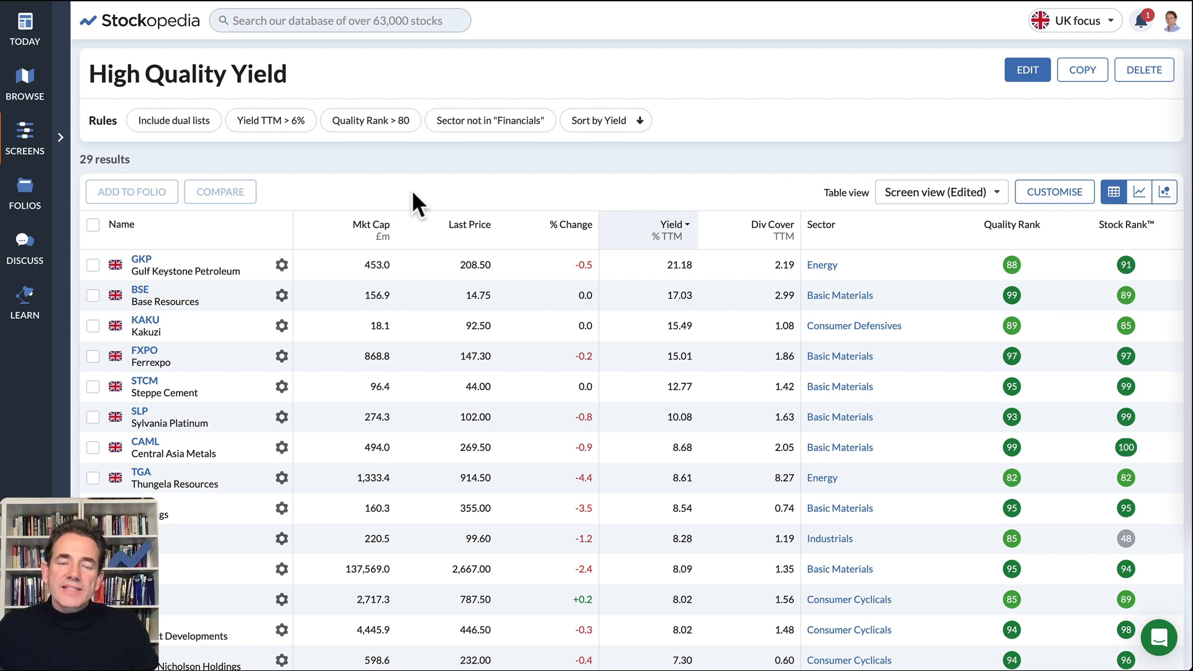
- Copy the screen's result data to the clipboard and paste it into the My Screening Candidates sheet in Google Sheets at cell A1
scroll(754, 191, down, 10)
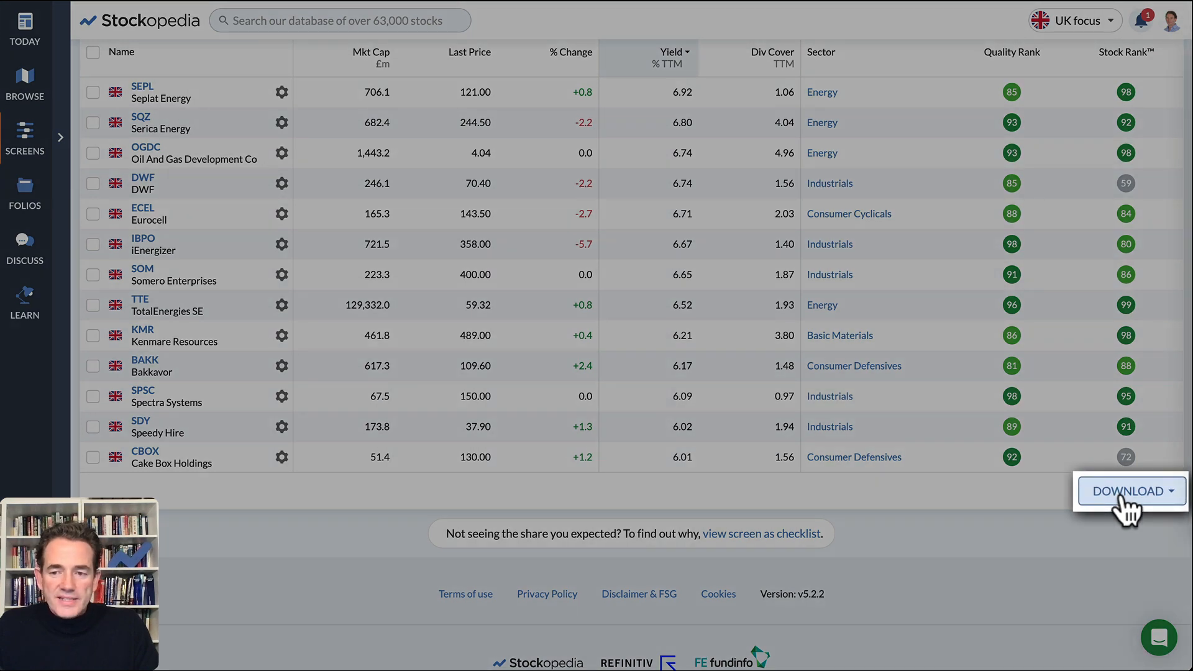
click(1122, 493)
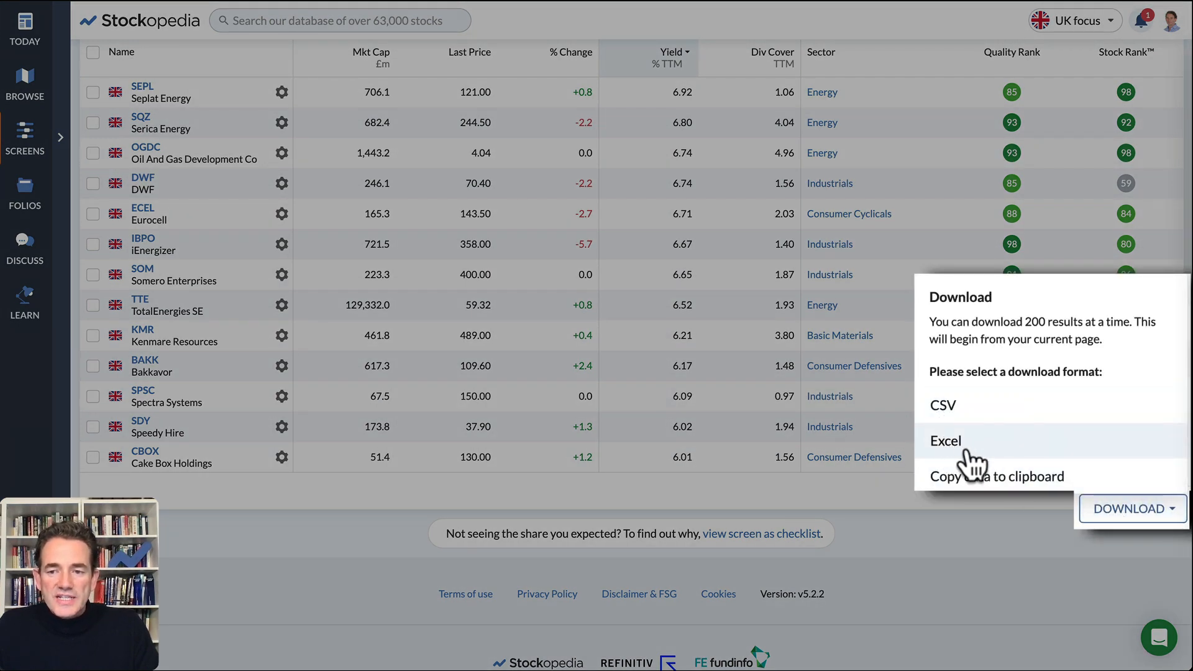
click(985, 479)
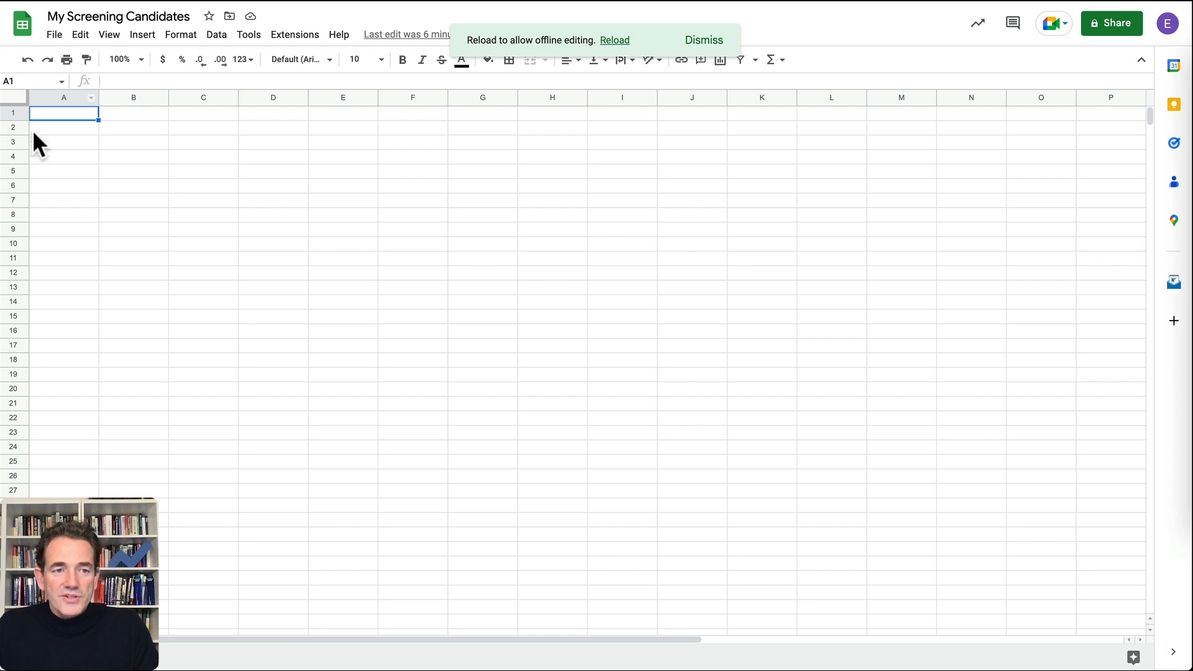
key(ctrl+v)
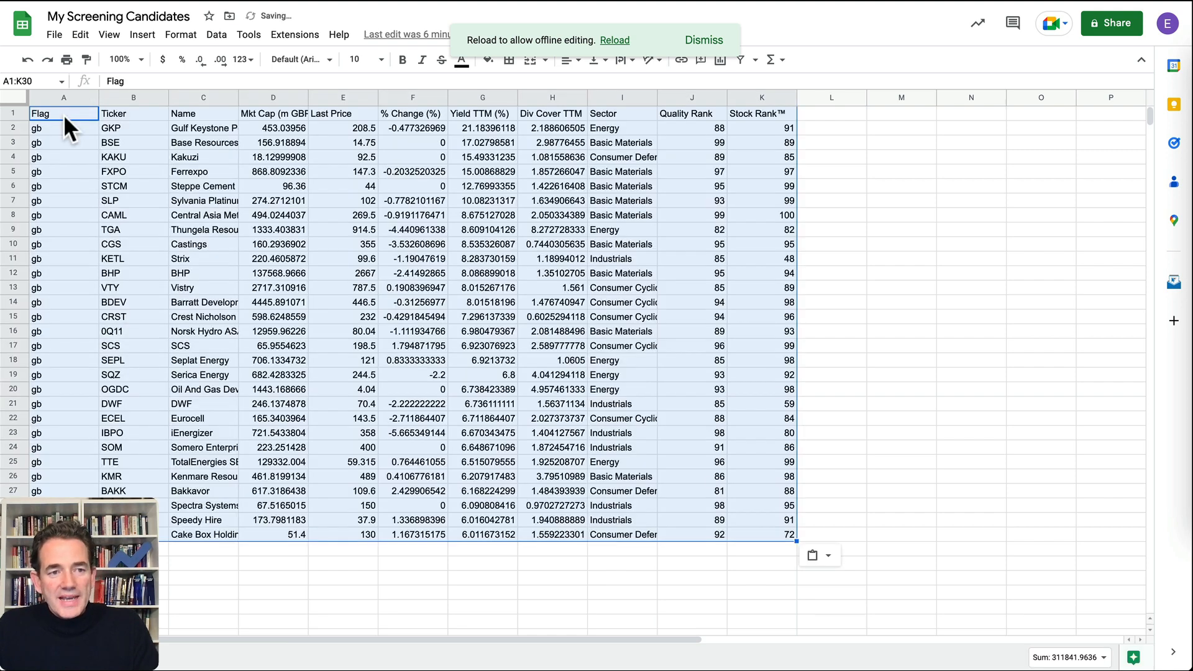
- Enter an AVERAGE function in cell G32, beneath the Yield TTM (%) column
click(423, 590)
click(477, 562)
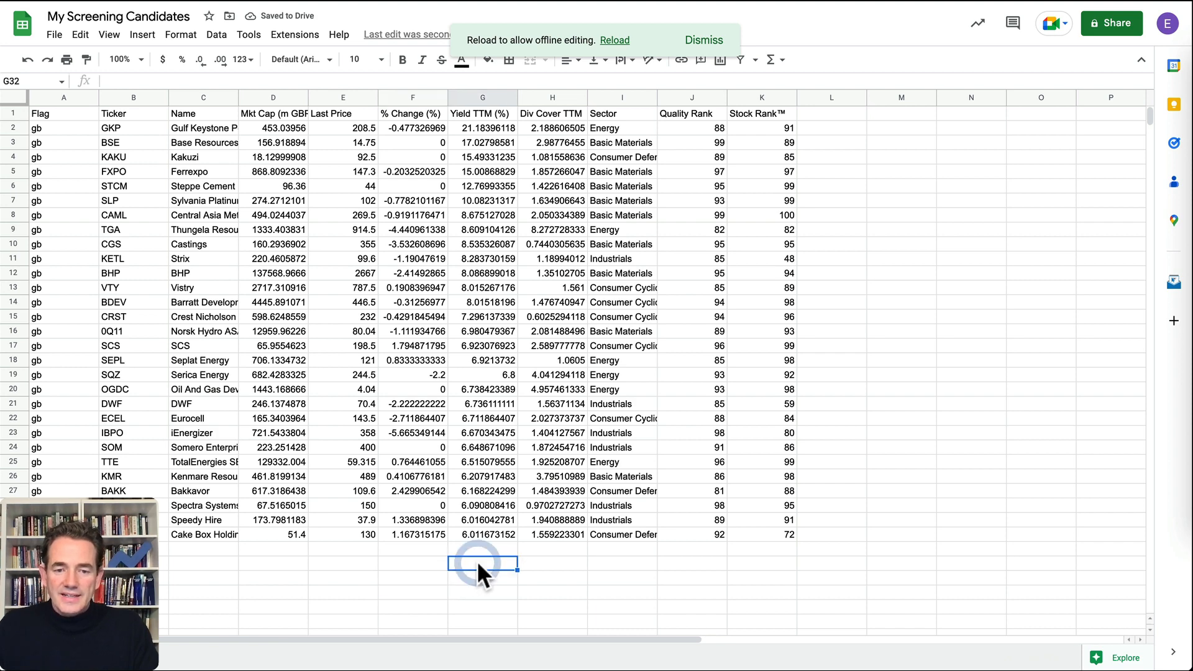
text(=averave)
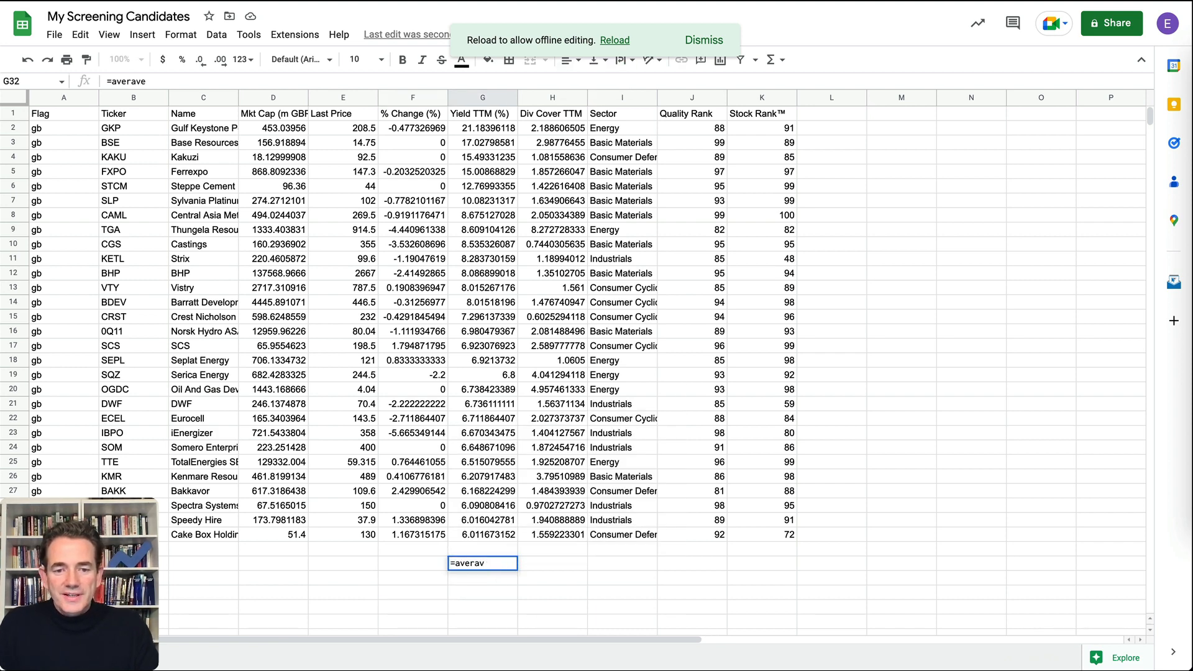
key(BackSpace)
text(ge)
key(Tab)
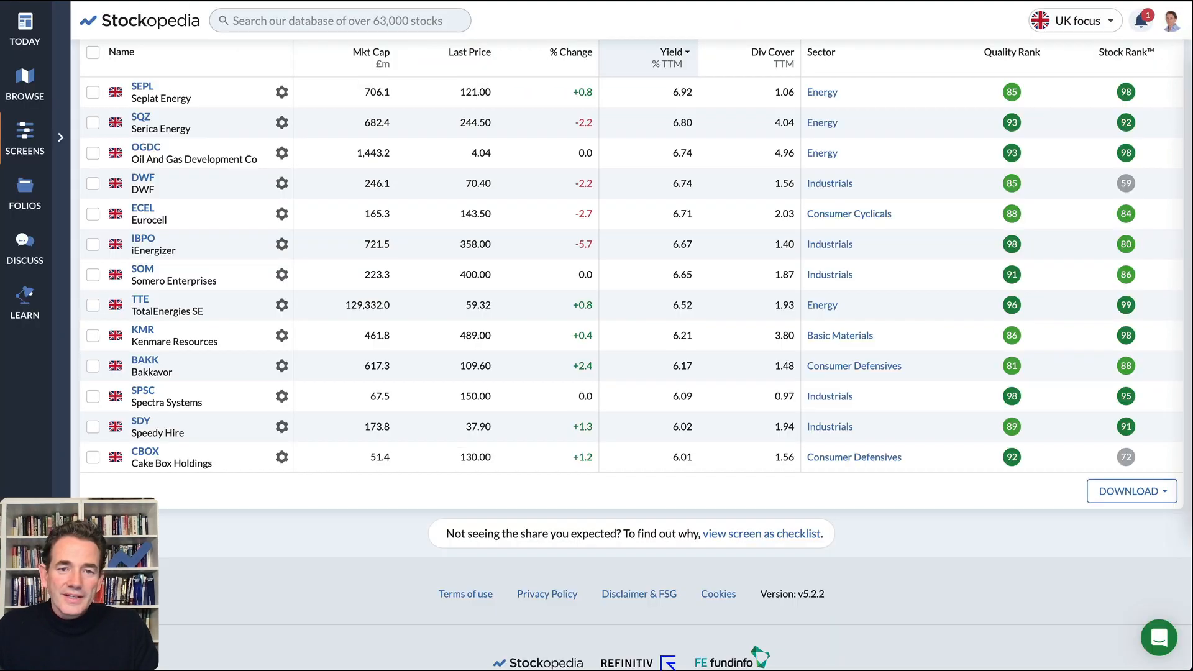
- Back in Stockopedia, add GKP, BSE, KAKU, FXPO and STCM from the screen results to the My Watchlist folio
scroll(444, 243, up, 10)
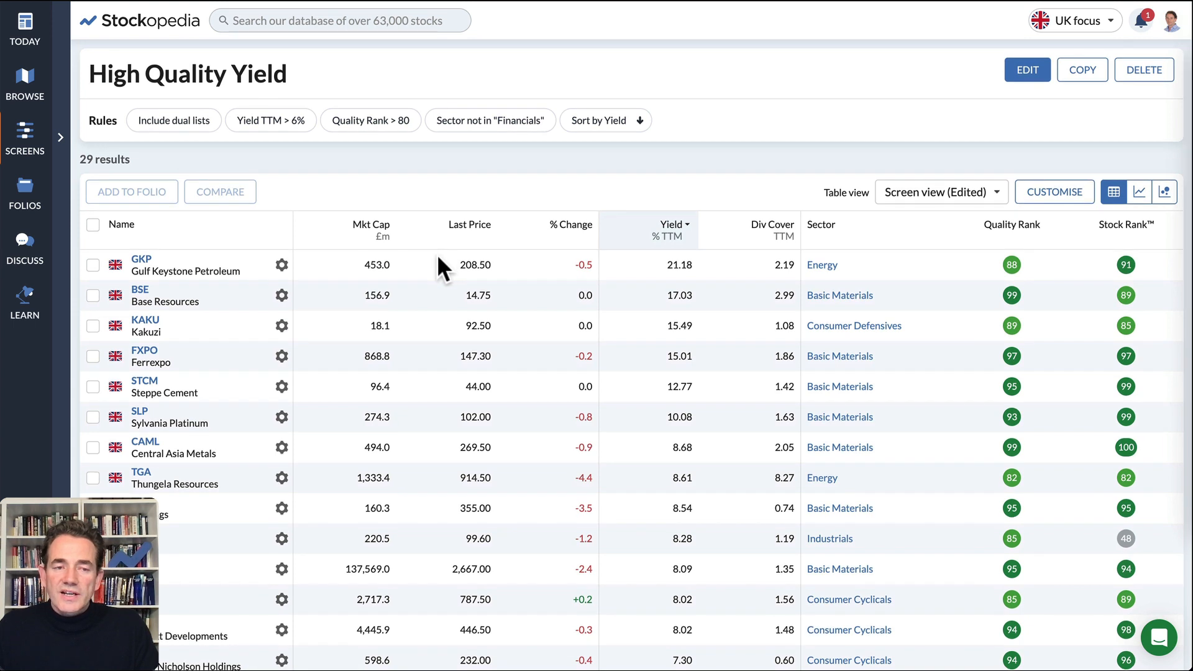
click(92, 264)
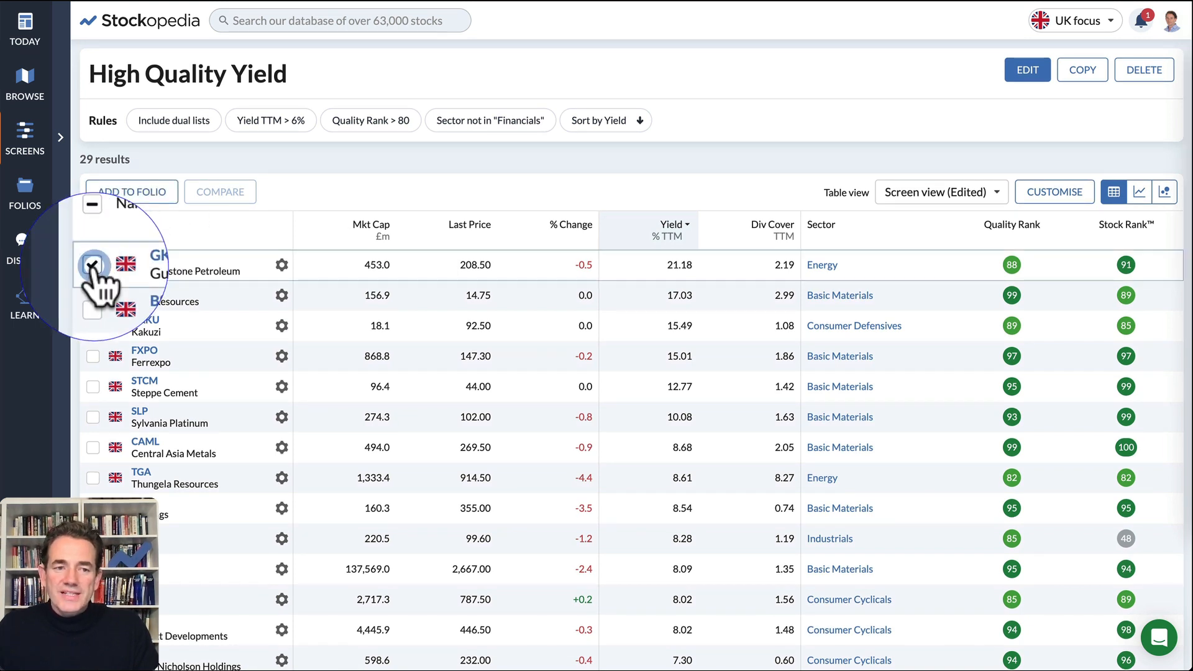
click(92, 295)
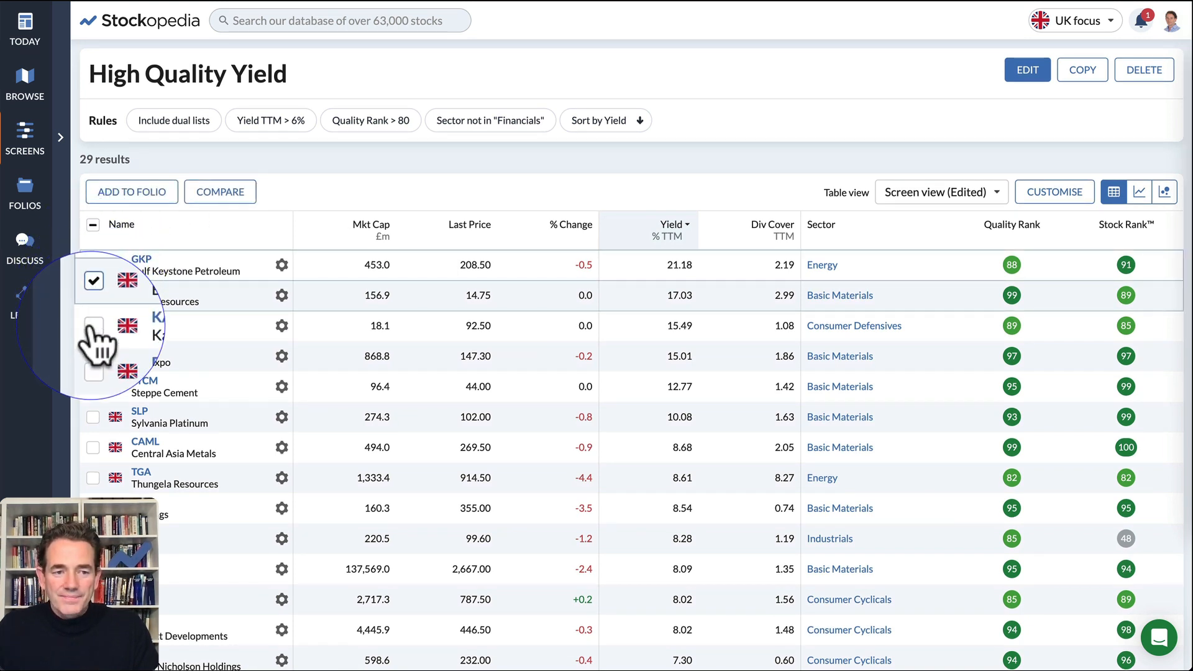
click(93, 326)
click(93, 356)
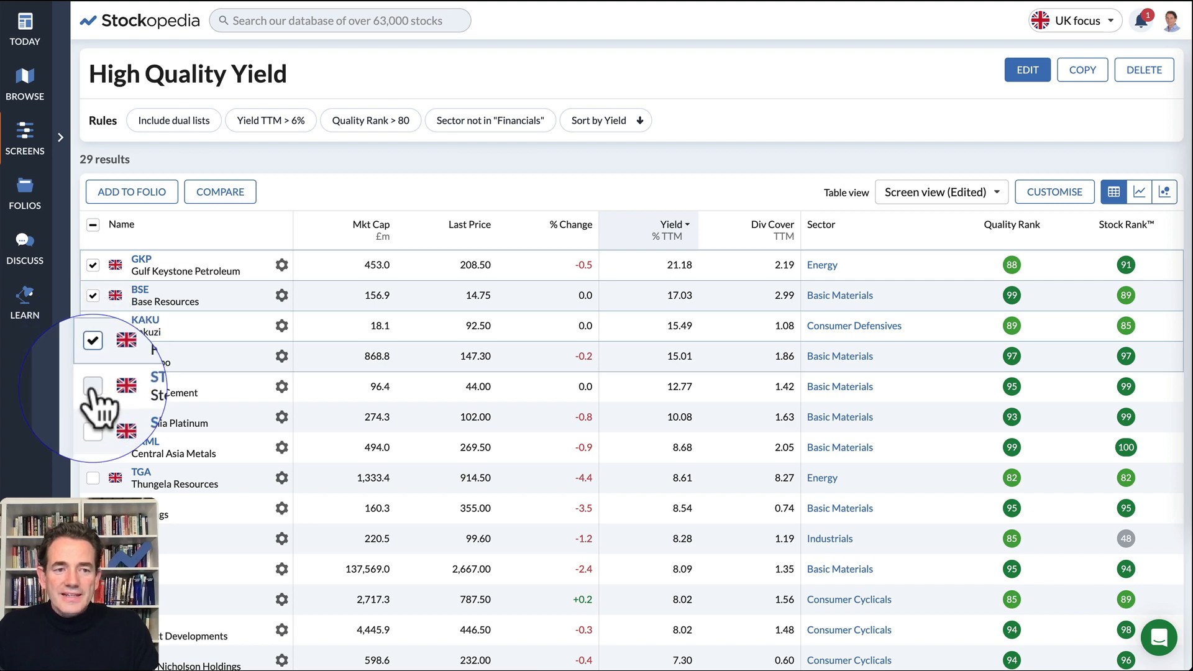
click(93, 386)
click(131, 190)
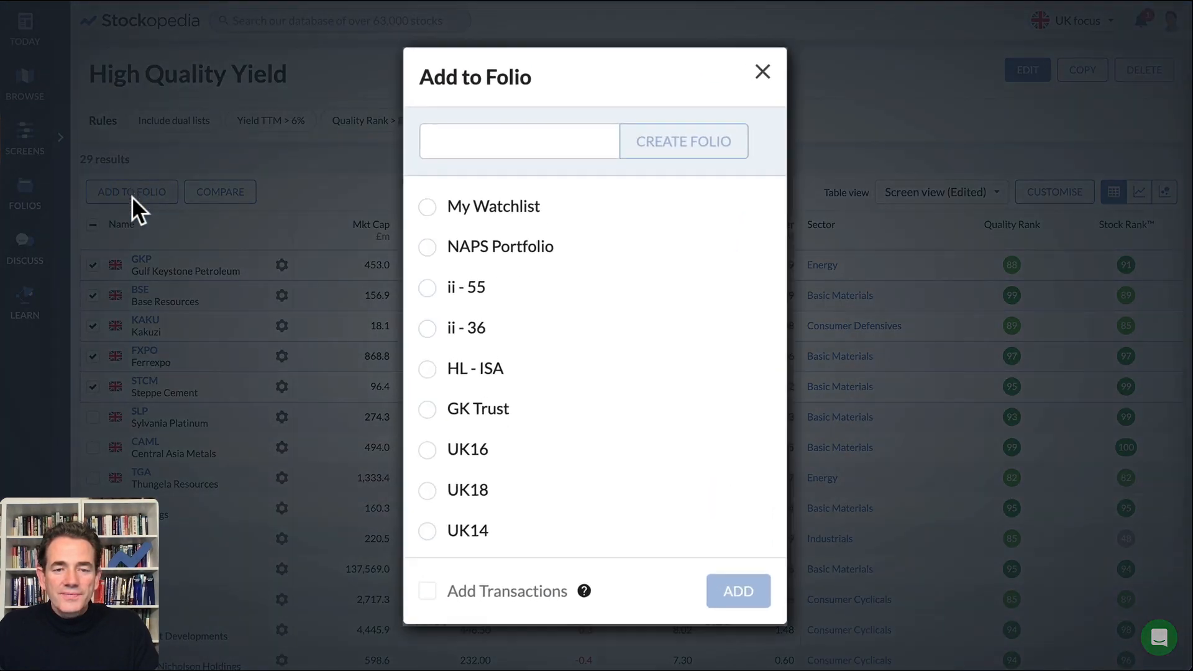
click(436, 210)
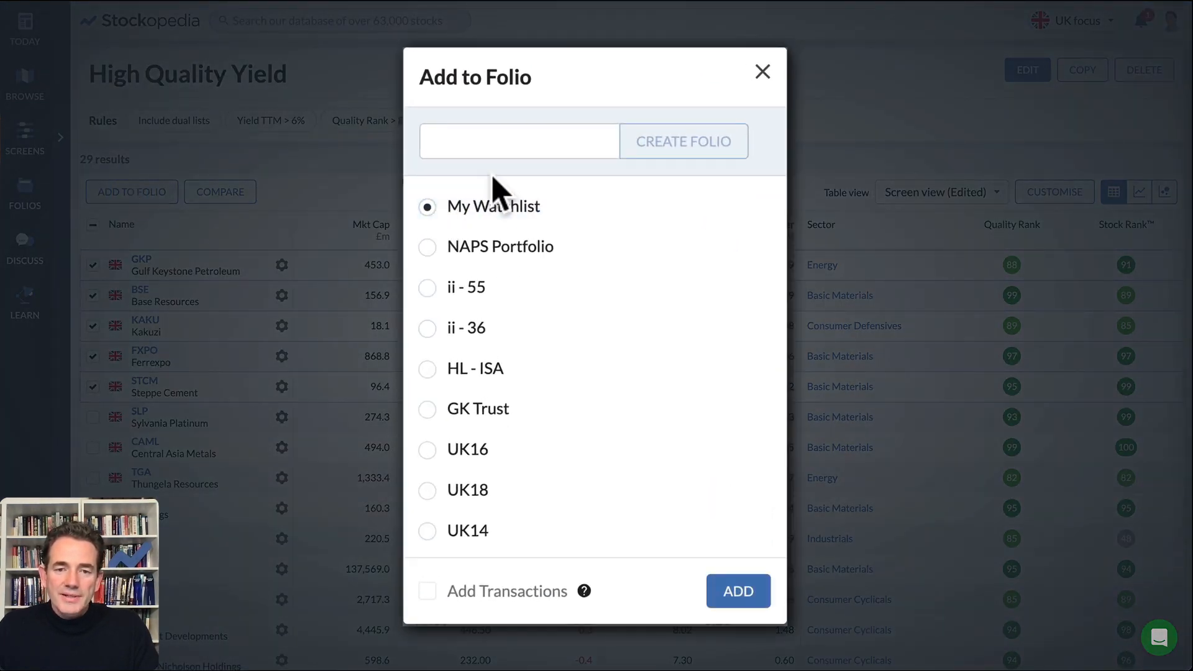
click(747, 596)
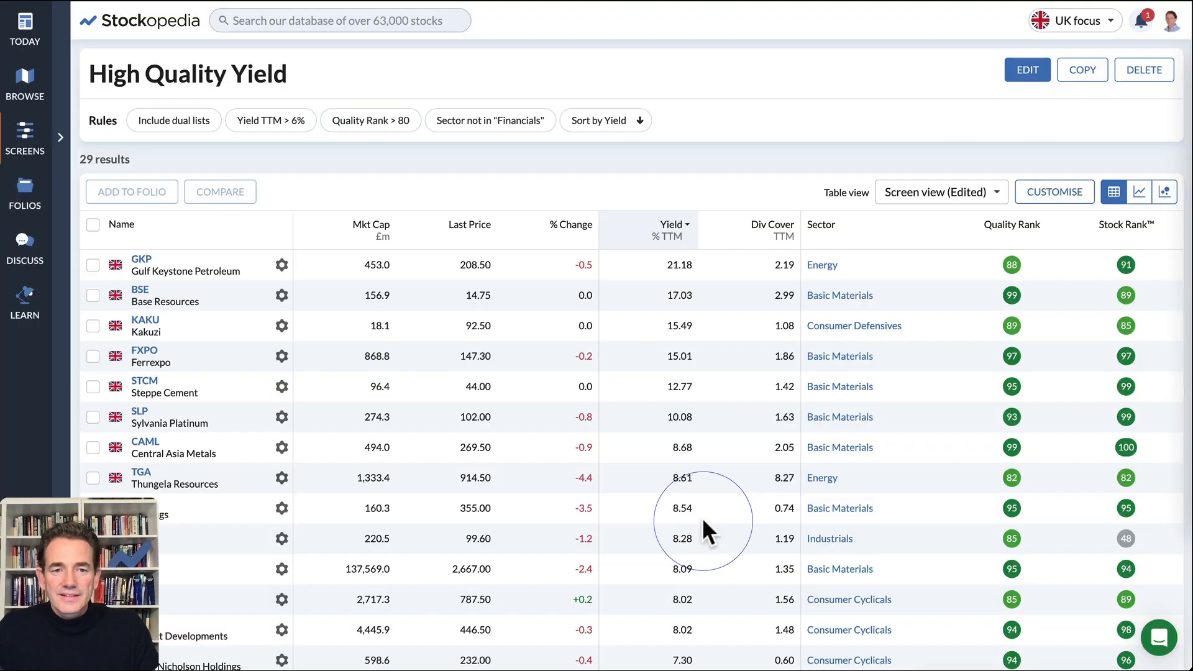
- View the stocks in the My Watchlist folio and return to the High Quality Yield screen
click(930, 637)
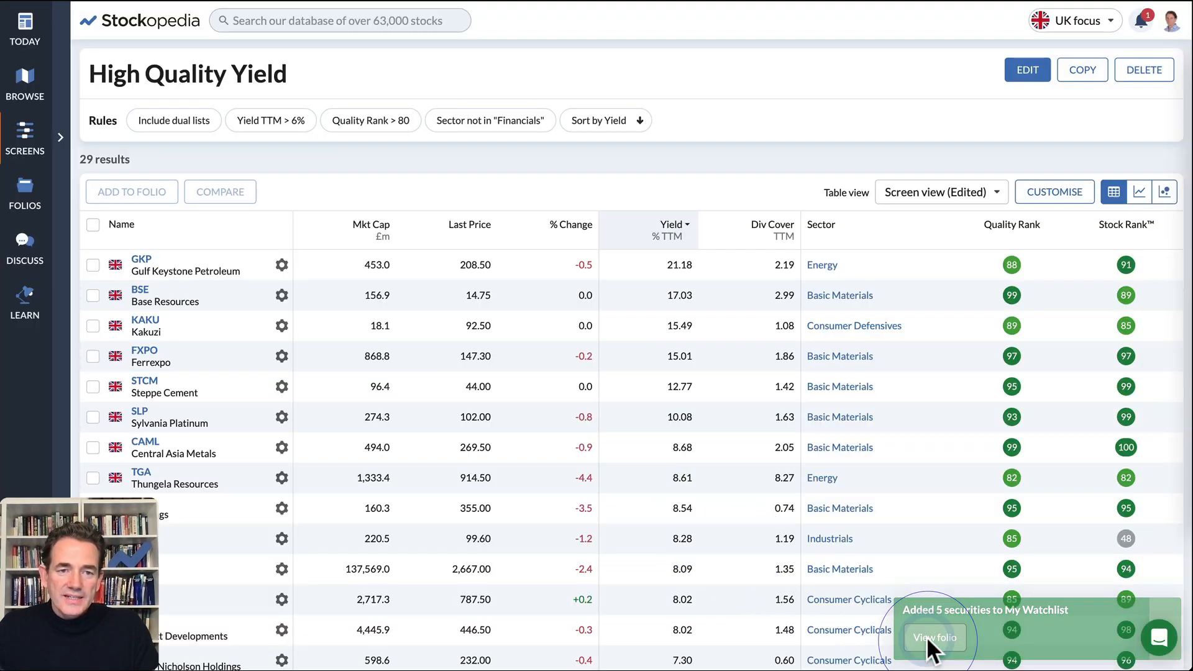
scroll(435, 480, down, 3)
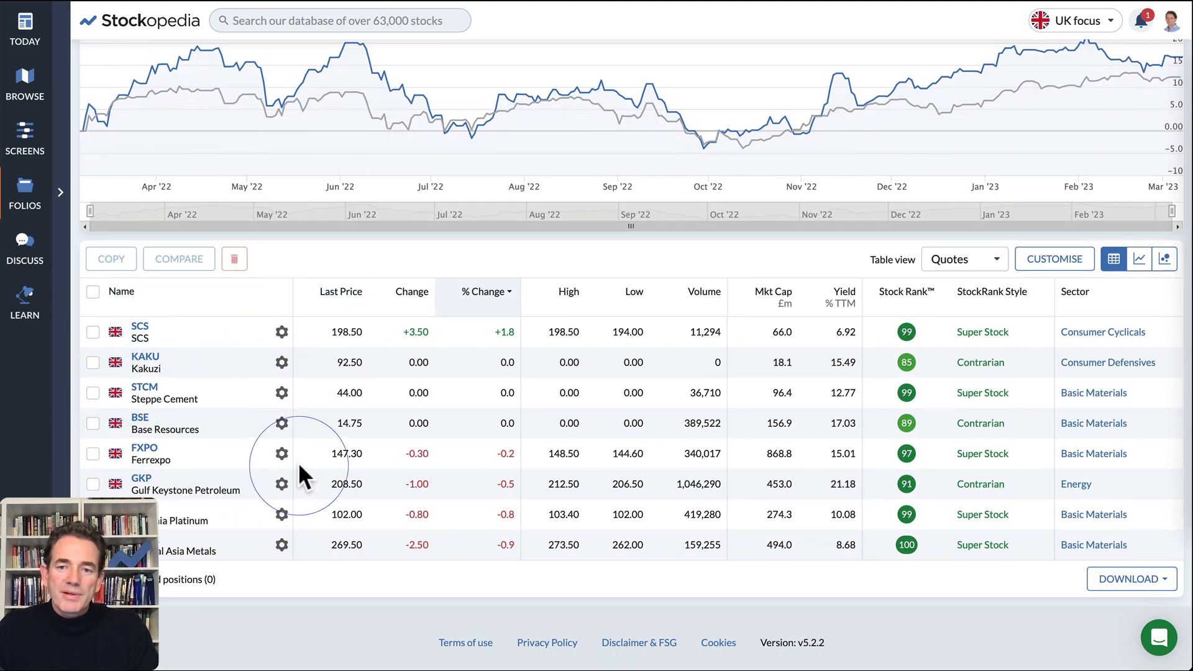
scroll(279, 415, up, 3)
mouse_move(68, 182)
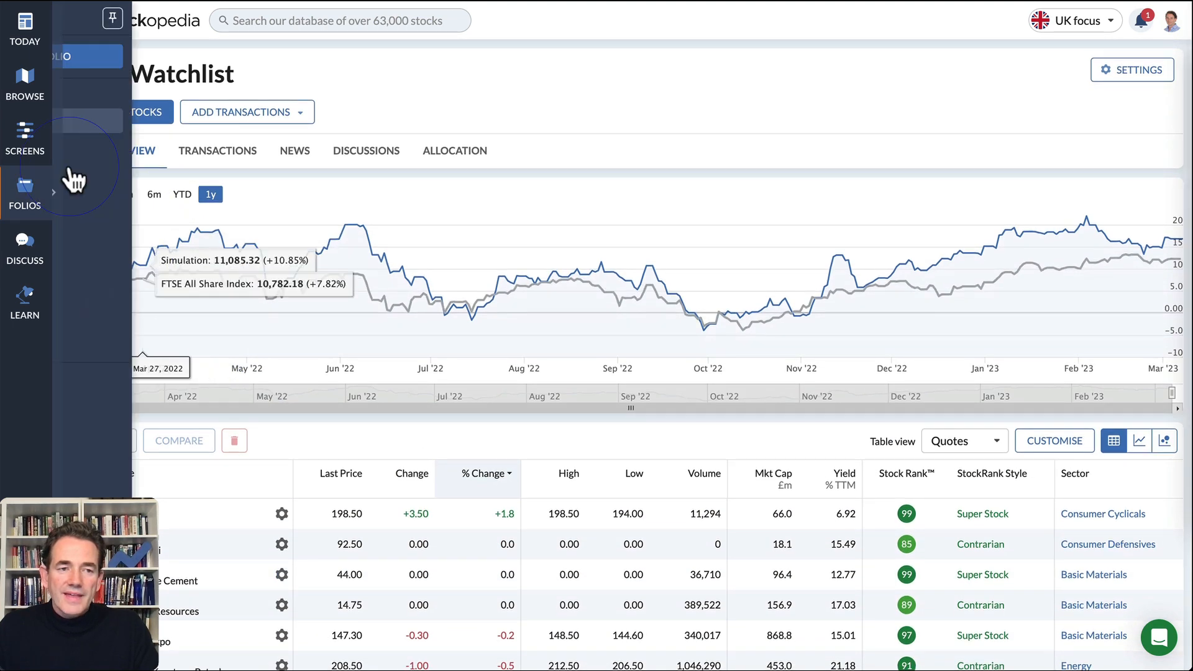
mouse_move(28, 163)
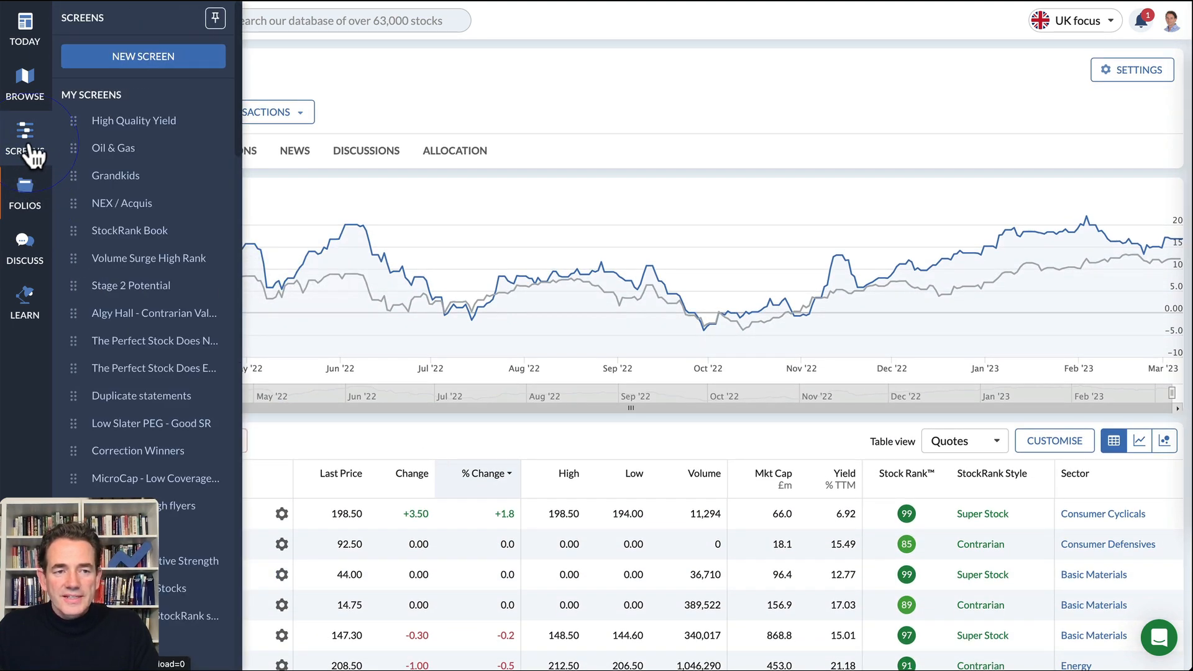
click(113, 124)
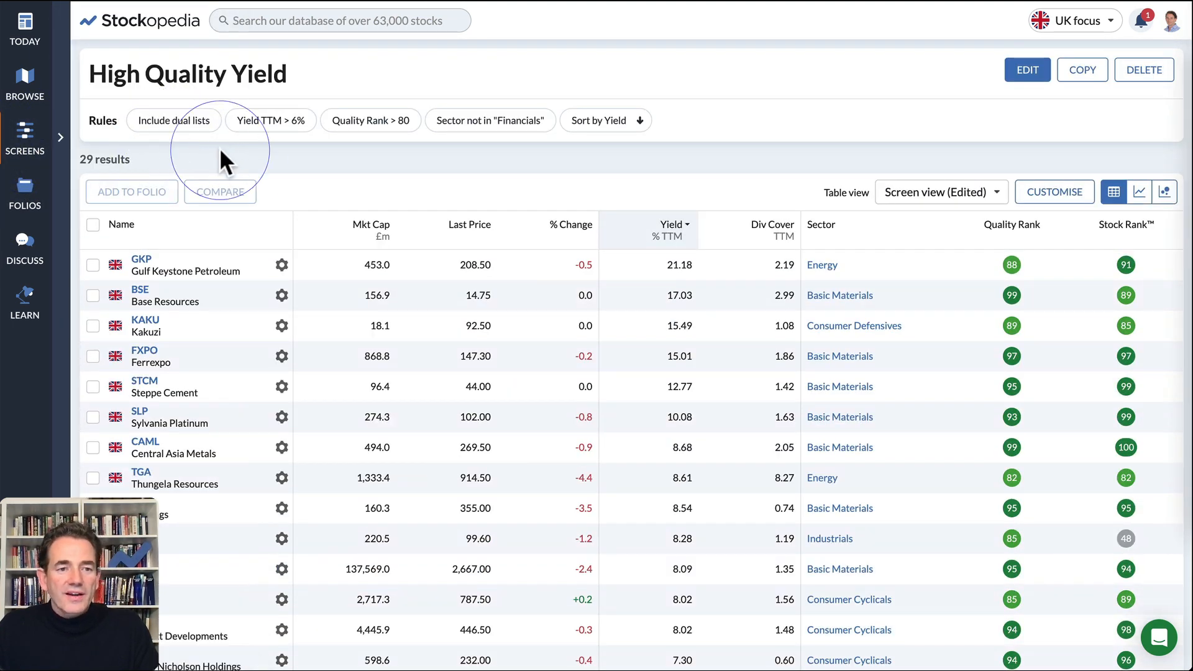
- Compare GKP, KAKU and FXPO side by side and review their size, StockRanks, value and quality metrics
click(93, 264)
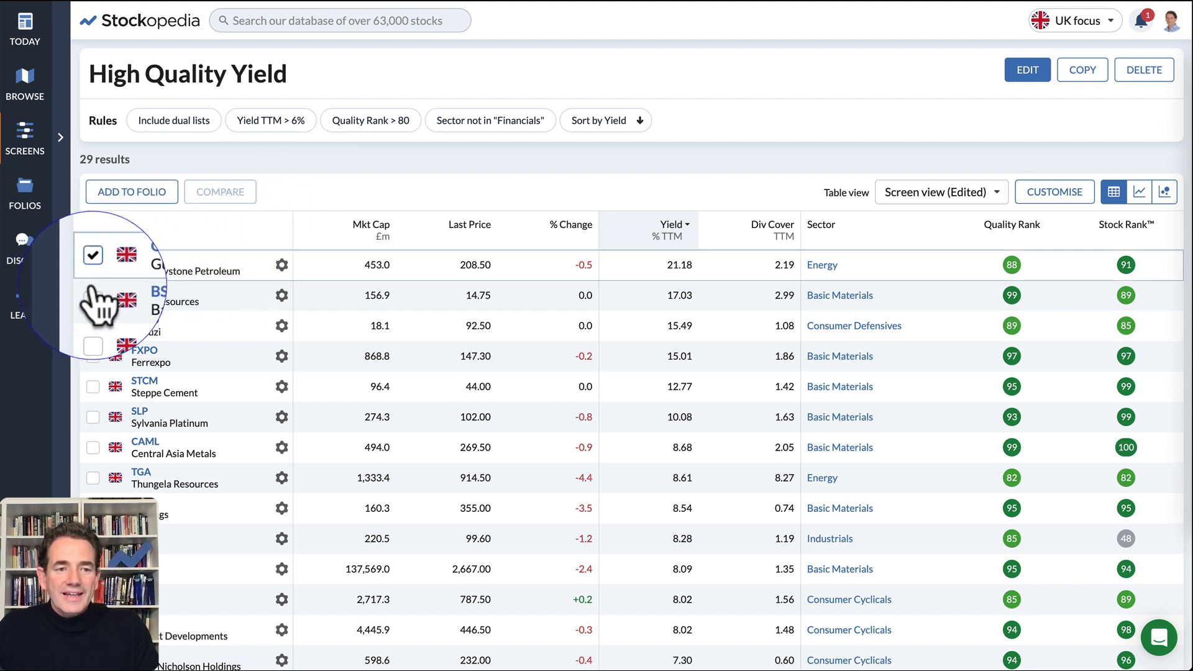
click(92, 326)
click(92, 356)
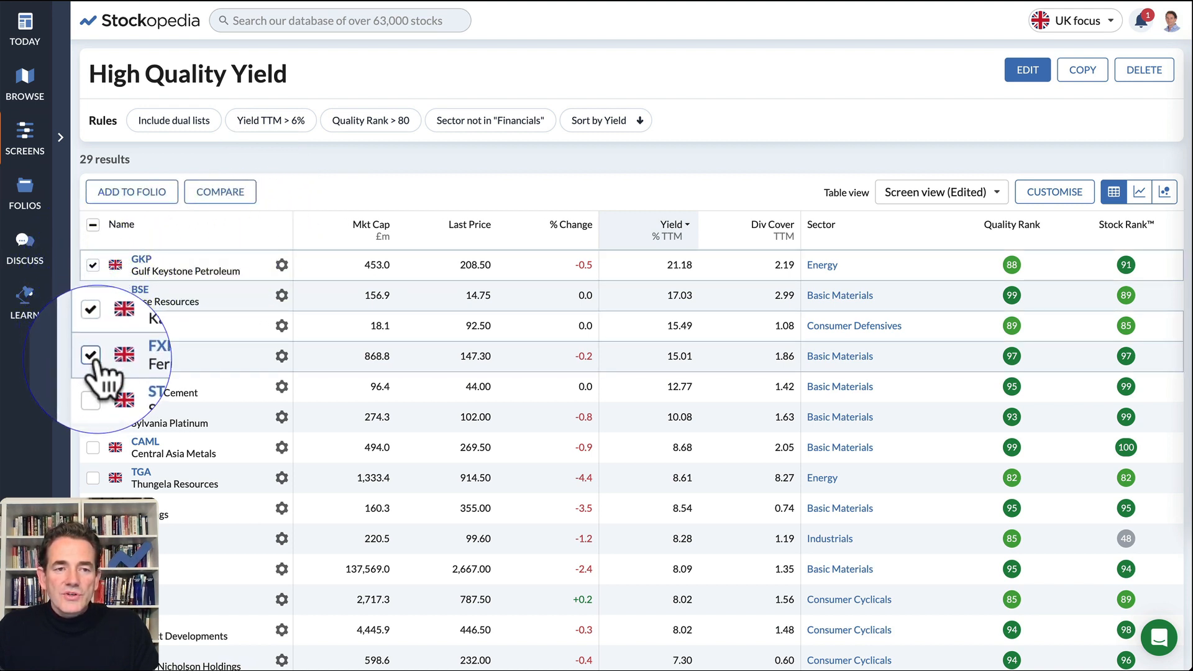
click(224, 194)
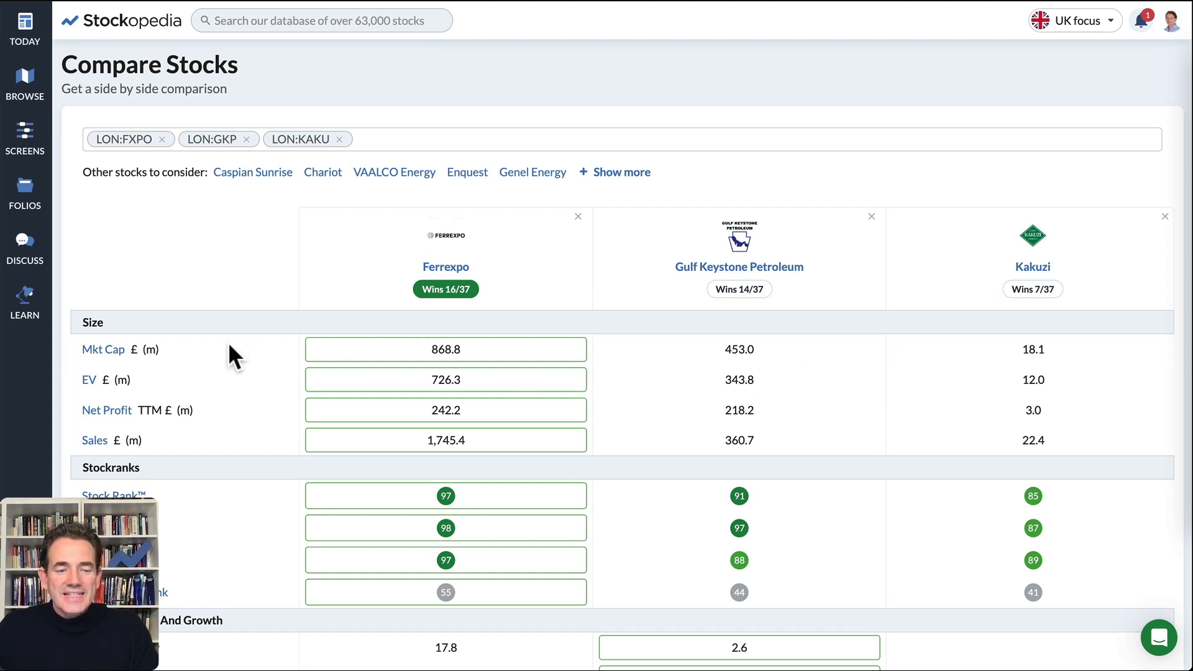
scroll(127, 458, down, 5)
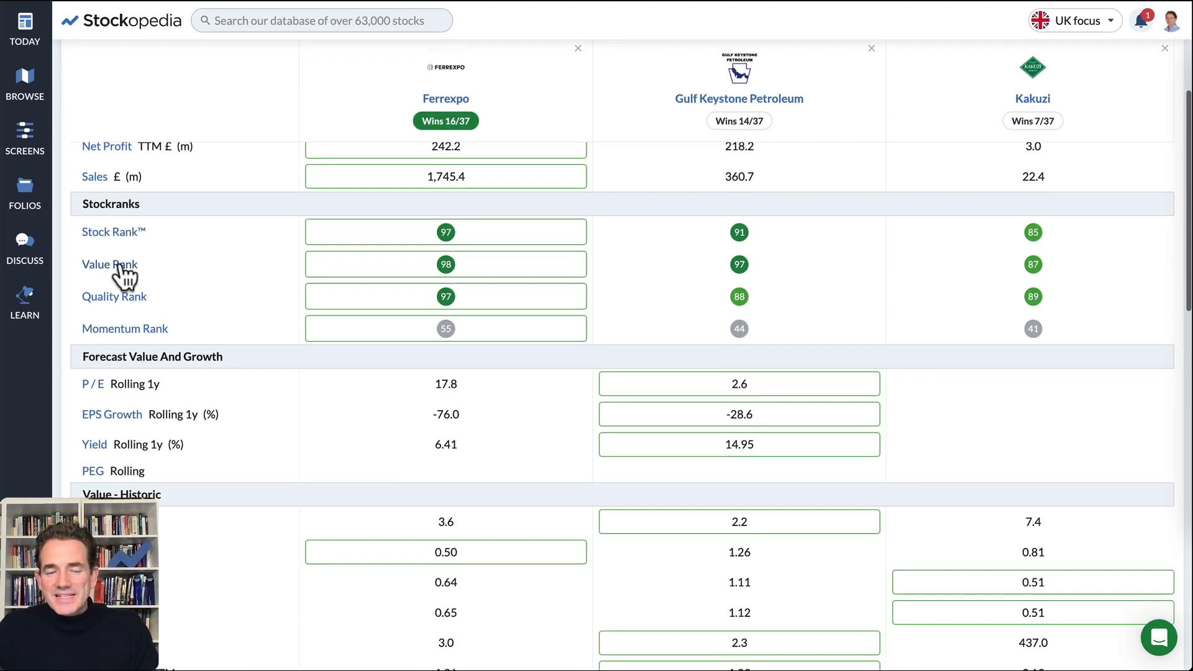
scroll(466, 393, down, 4)
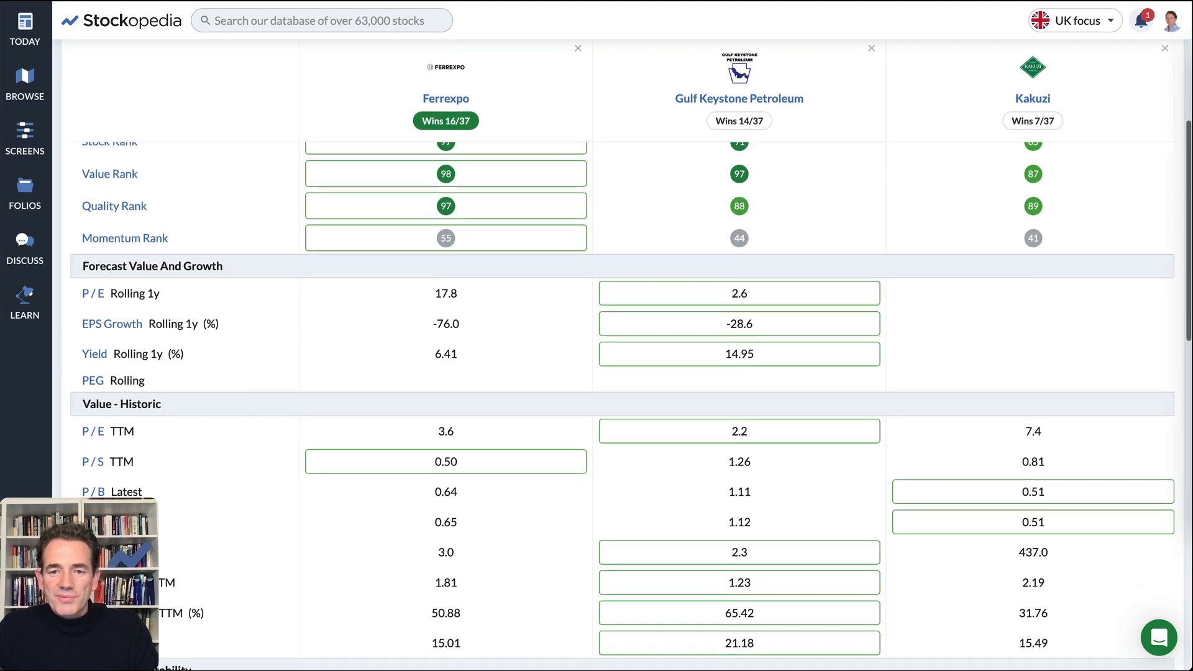
scroll(633, 419, down, 3)
scroll(632, 419, up, 10)
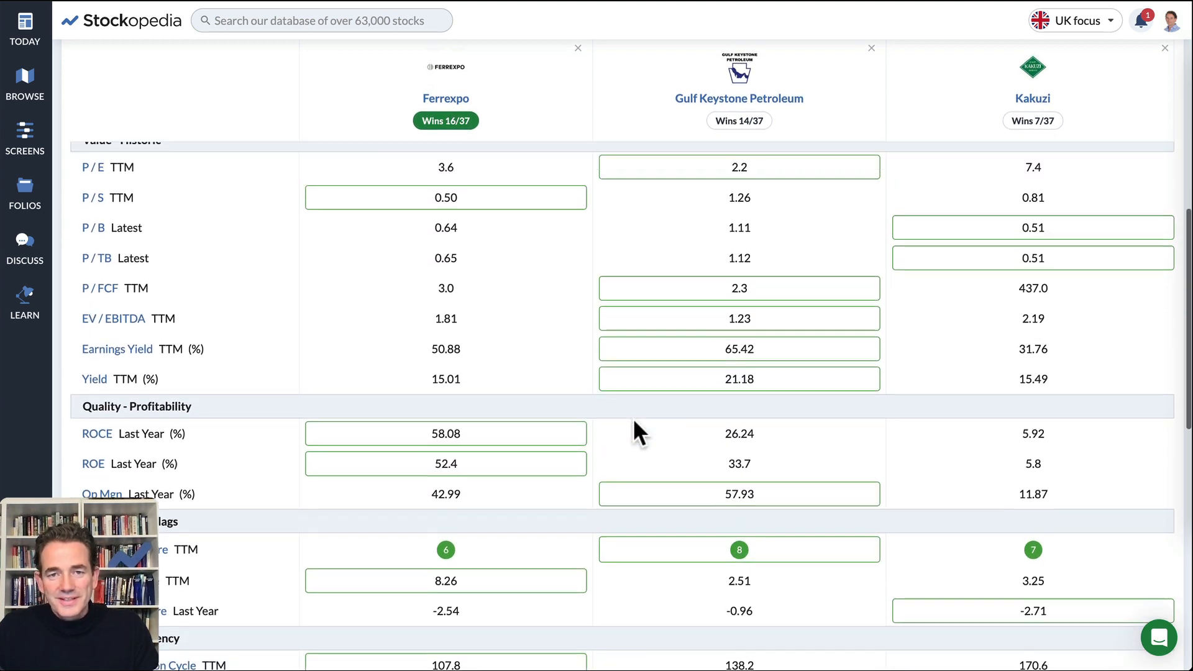